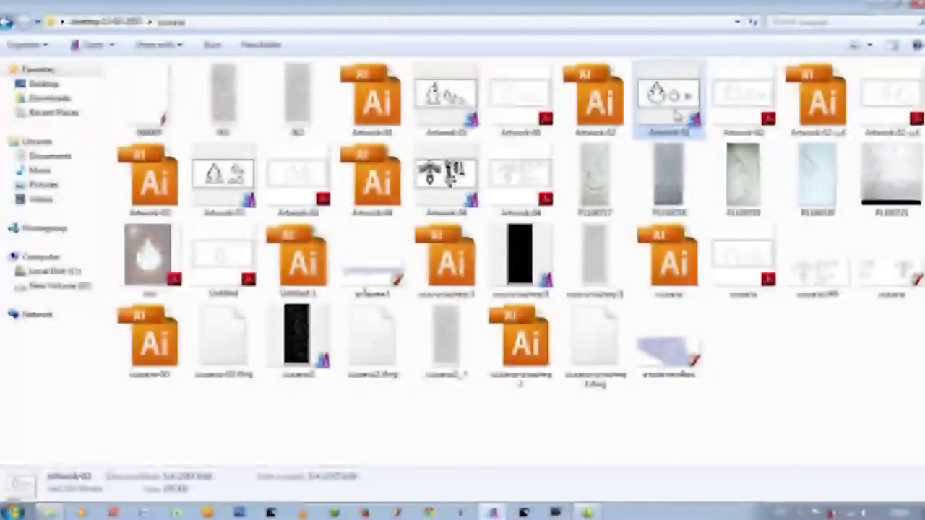
Open the Artwork-02 file from Windows Explorer in ArtCAM Pro
{"action": "double_click", "coordinate": [677, 115]}
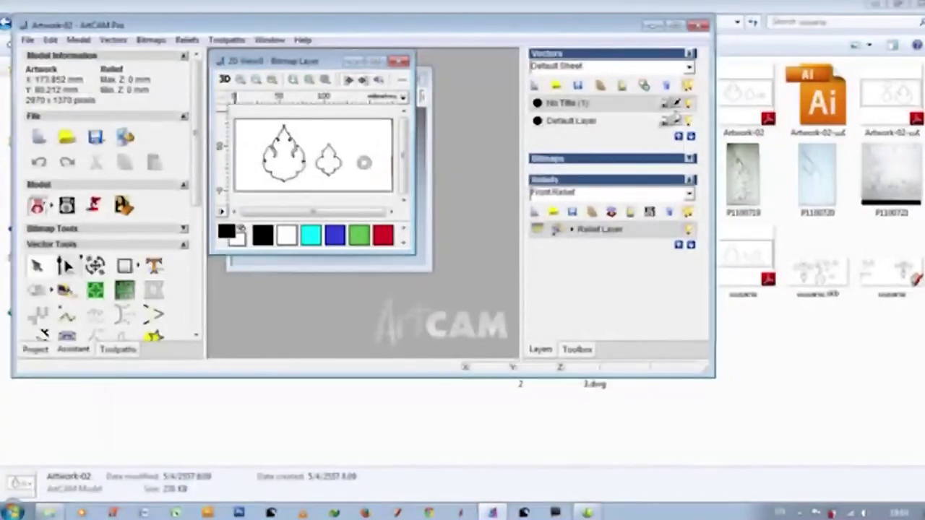
Maximize the ArtCAM window and 2D view, then select the flame outline for offsetting
{"action": "left_click", "coordinate": [675, 26]}
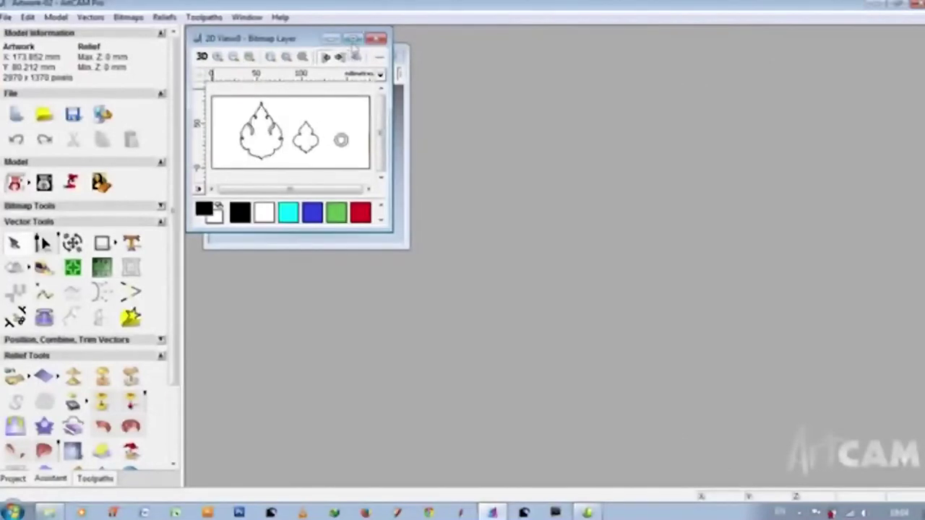
{"action": "left_click", "coordinate": [352, 39]}
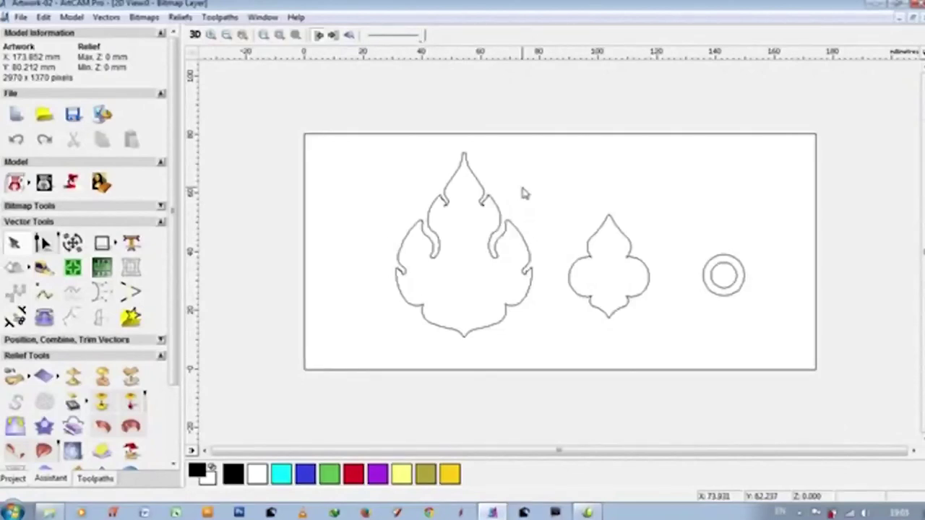
{"action": "left_click", "coordinate": [506, 224]}
{"action": "left_click", "coordinate": [72, 316]}
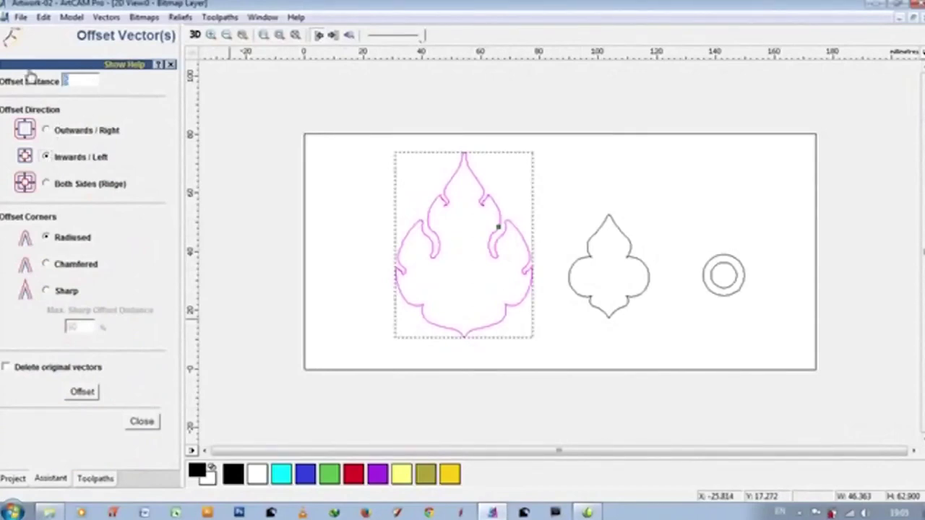
Offset the flame outline 2 mm inwards and the quatrefoil outline 1 mm inwards
{"action": "left_click", "coordinate": [82, 392]}
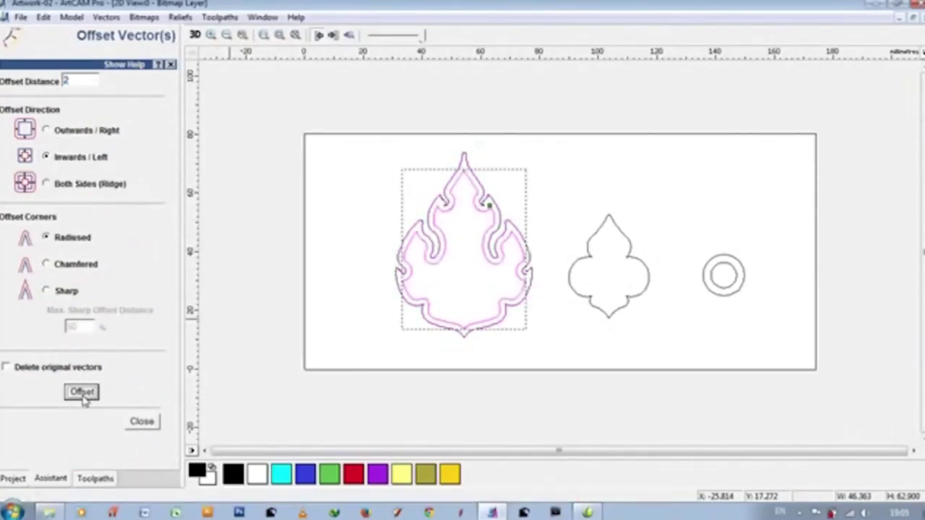
{"action": "left_click", "coordinate": [138, 425]}
{"action": "left_click", "coordinate": [608, 216]}
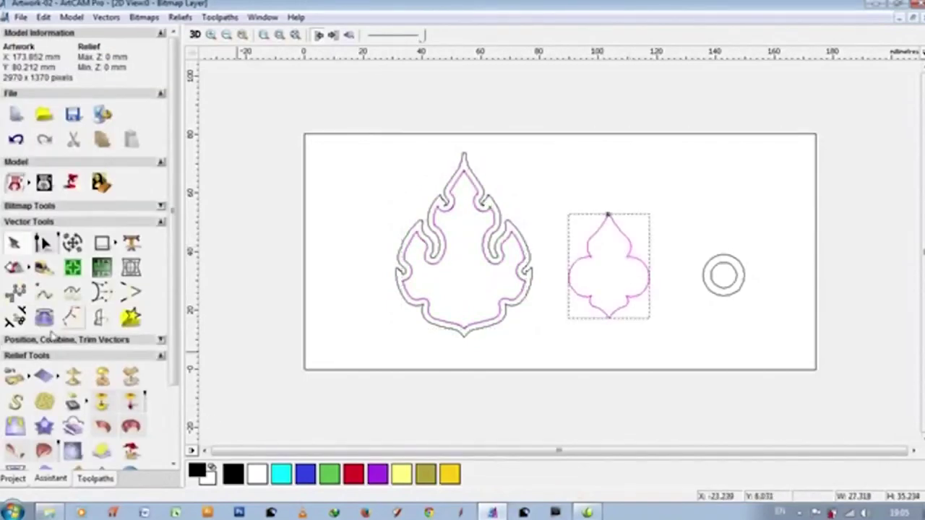
{"action": "left_click", "coordinate": [72, 318]}
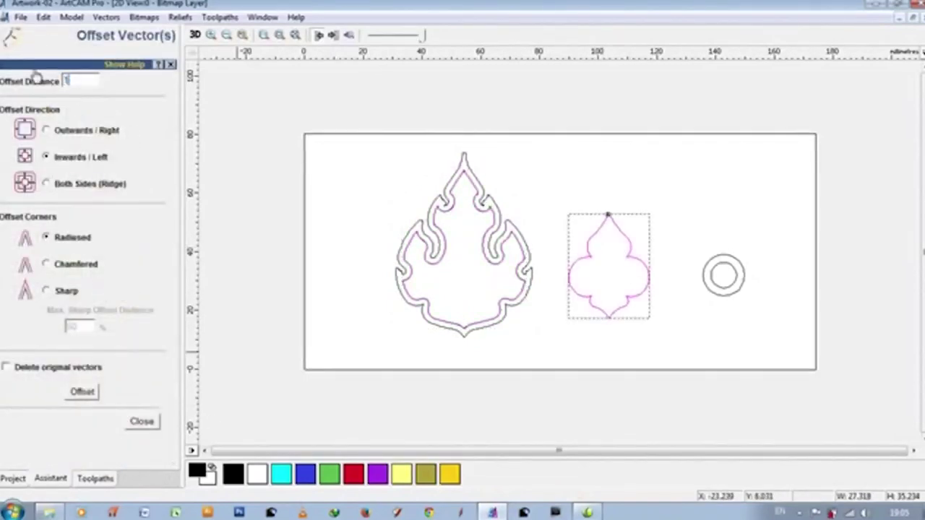
{"action": "left_click", "coordinate": [91, 394]}
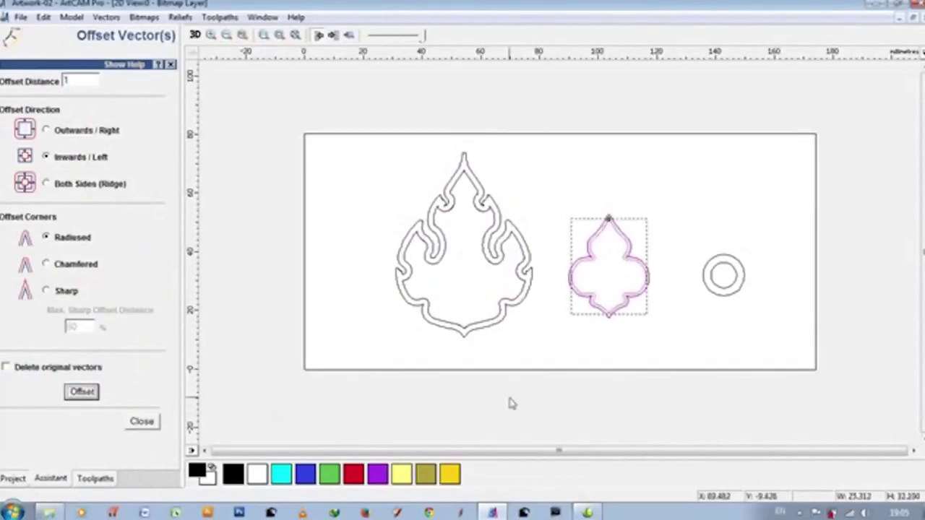
{"action": "left_click", "coordinate": [553, 231]}
{"action": "scroll", "coordinate": [538, 255], "scroll_direction": "up", "scroll_amount": 2}
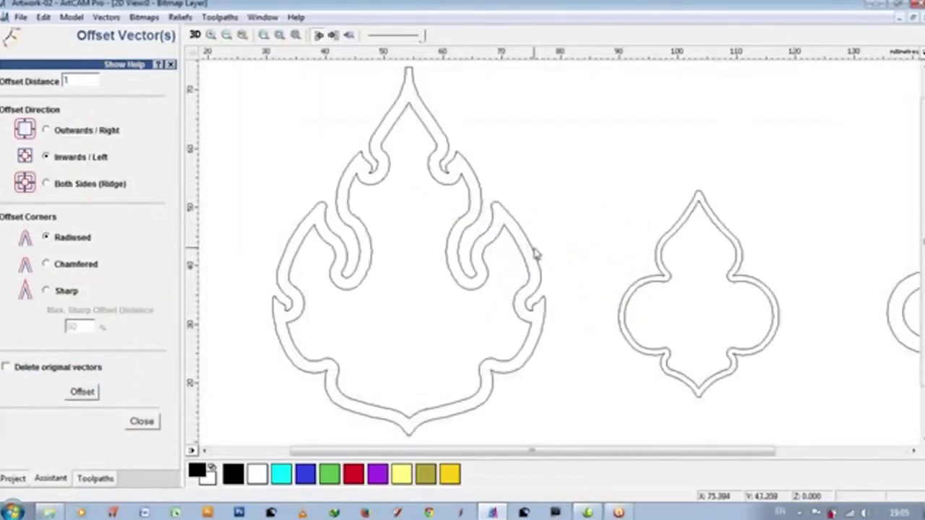
{"action": "double_click", "coordinate": [534, 250]}
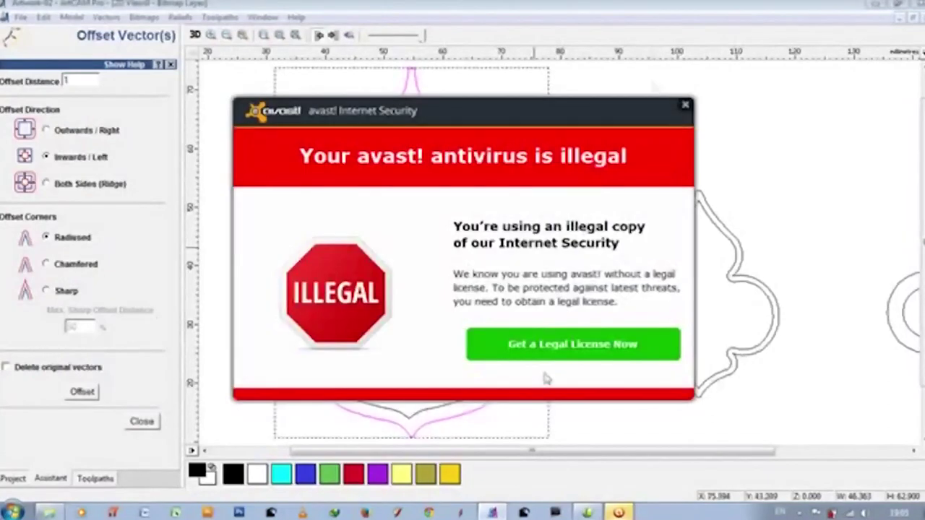
Dismiss the antivirus warning and close the flame's shape settings unchanged
{"action": "left_click", "coordinate": [684, 105]}
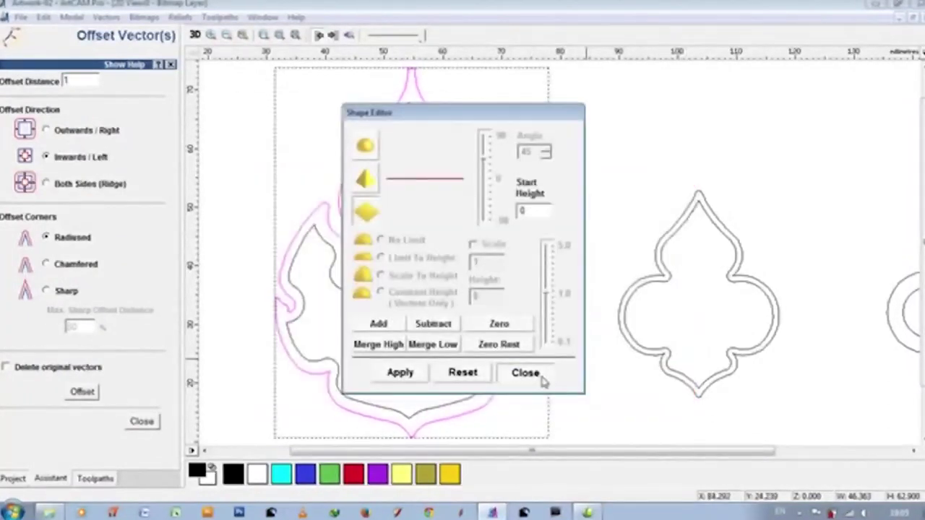
{"action": "left_click", "coordinate": [525, 372]}
{"action": "left_click_drag", "start_coordinate": [544, 383], "coordinate": [541, 381]}
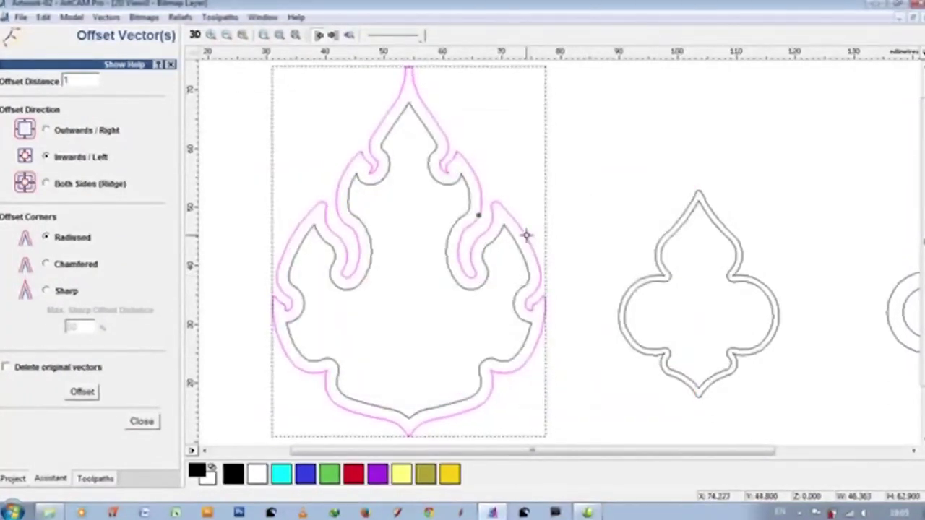
{"action": "double_click", "coordinate": [527, 235]}
{"action": "left_click", "coordinate": [526, 372]}
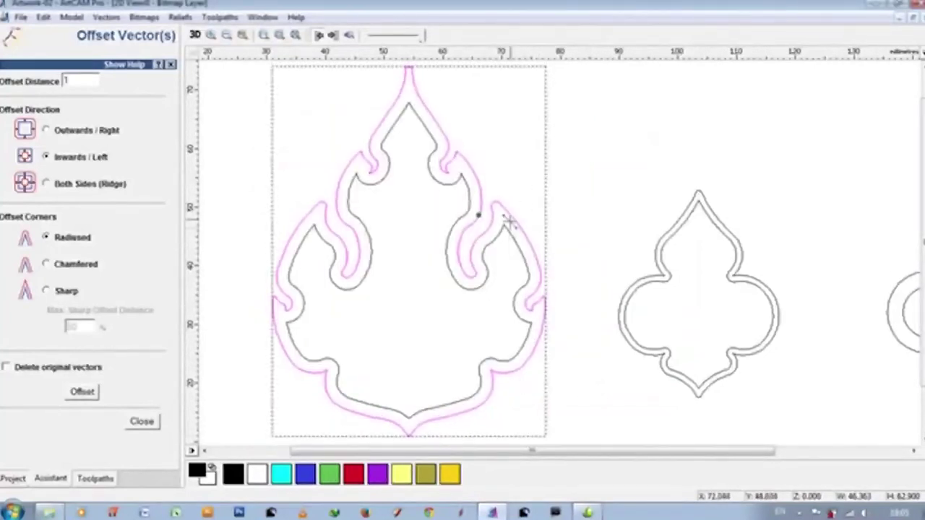
{"action": "left_click_drag", "start_coordinate": [510, 215], "coordinate": [511, 214]}
{"action": "left_click", "coordinate": [579, 198]}
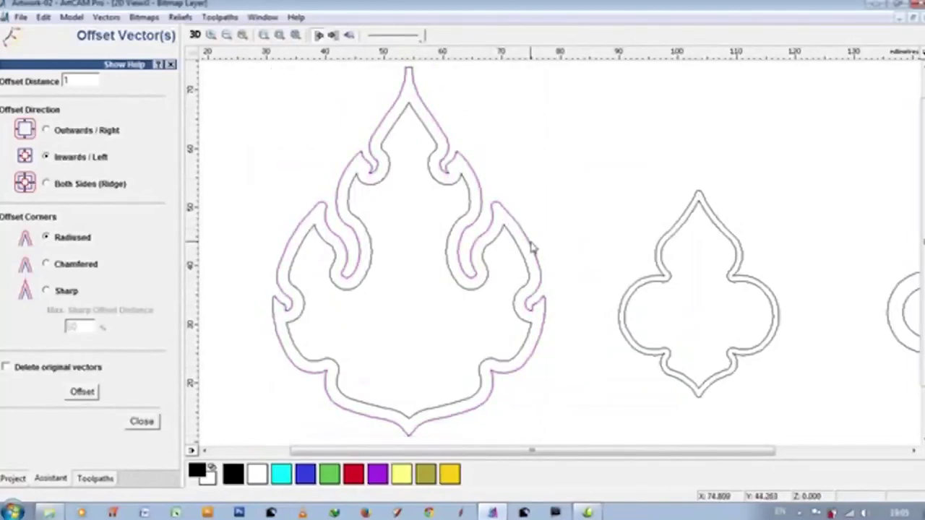
Raise the outer flame outline as a flat relief with start height 5 mm
{"action": "double_click", "coordinate": [532, 248]}
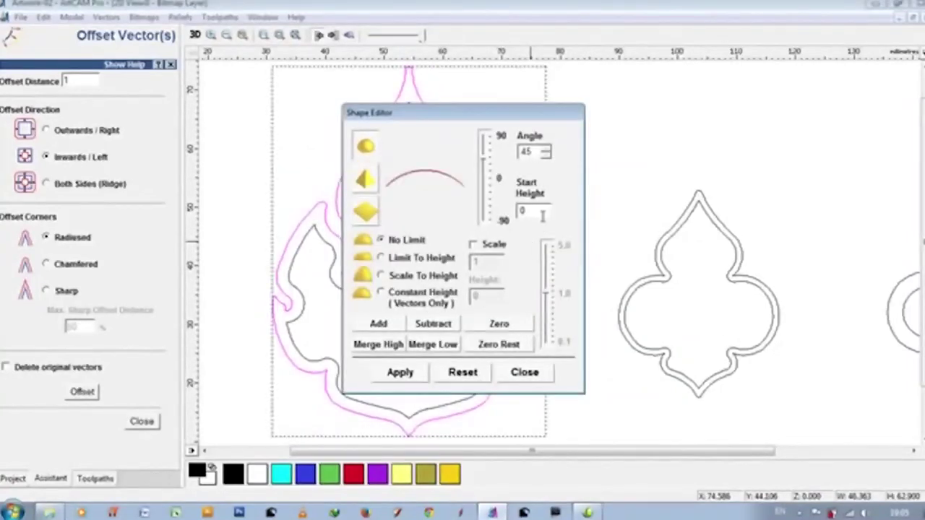
{"action": "left_click", "coordinate": [366, 211]}
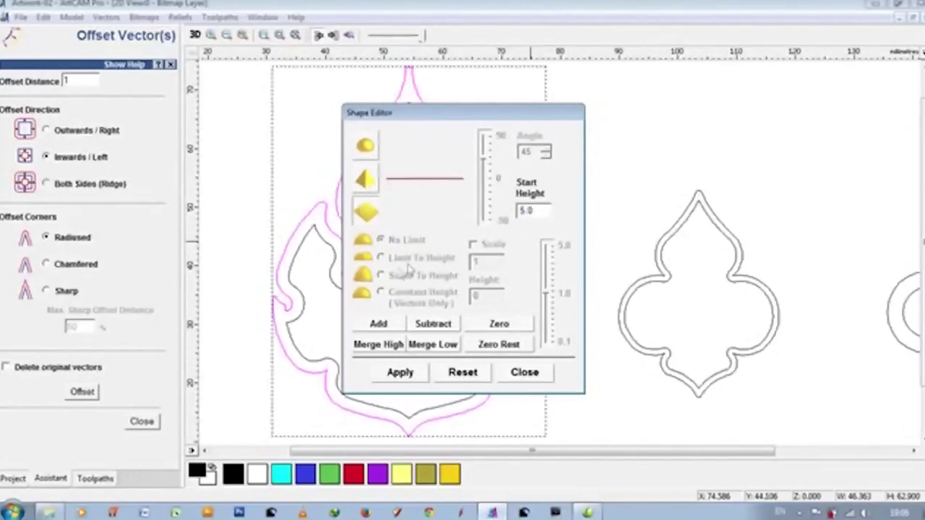
{"action": "left_click", "coordinate": [383, 325]}
{"action": "left_click", "coordinate": [525, 373]}
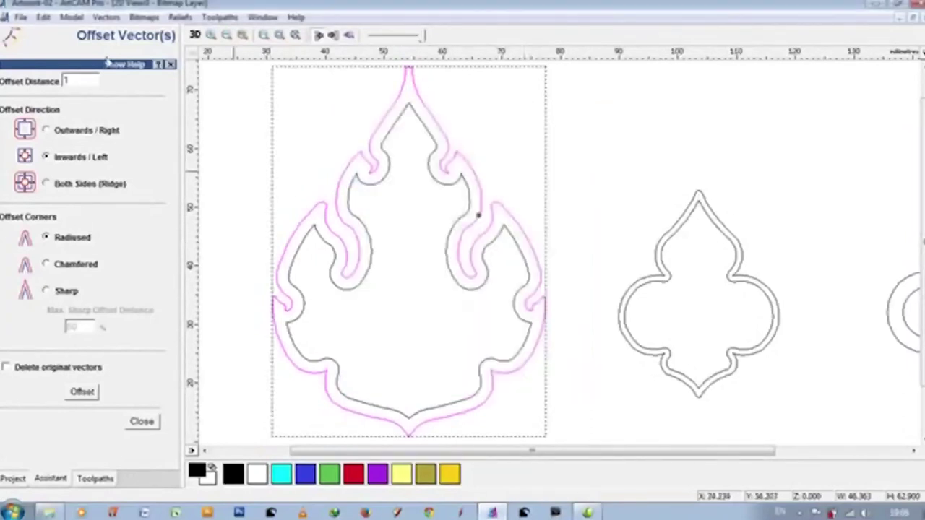
Inspect the flat flame relief in the 3D view, then return to 2D
{"action": "left_click", "coordinate": [193, 35]}
{"action": "left_click_drag", "start_coordinate": [571, 312], "coordinate": [475, 374]}
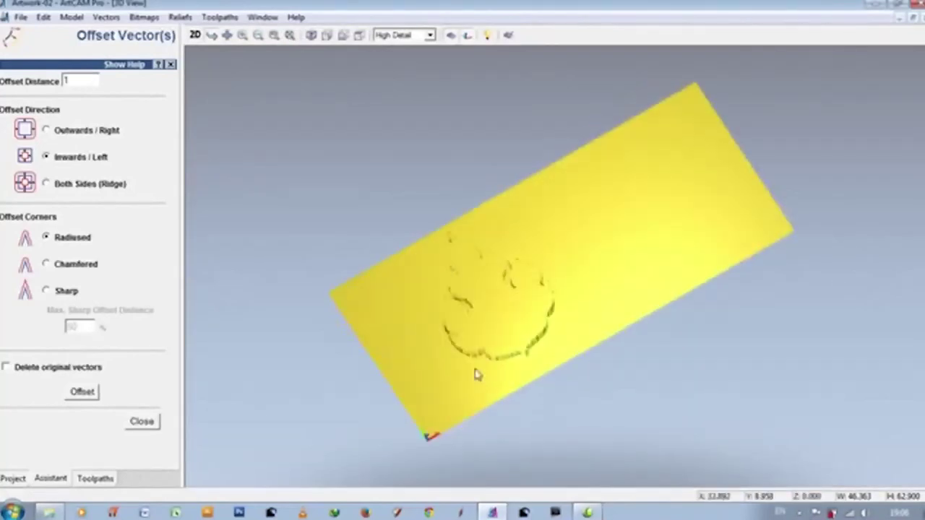
{"action": "scroll", "coordinate": [450, 316], "scroll_direction": "up", "scroll_amount": 3}
{"action": "scroll", "coordinate": [346, 338], "scroll_direction": "up", "scroll_amount": 3}
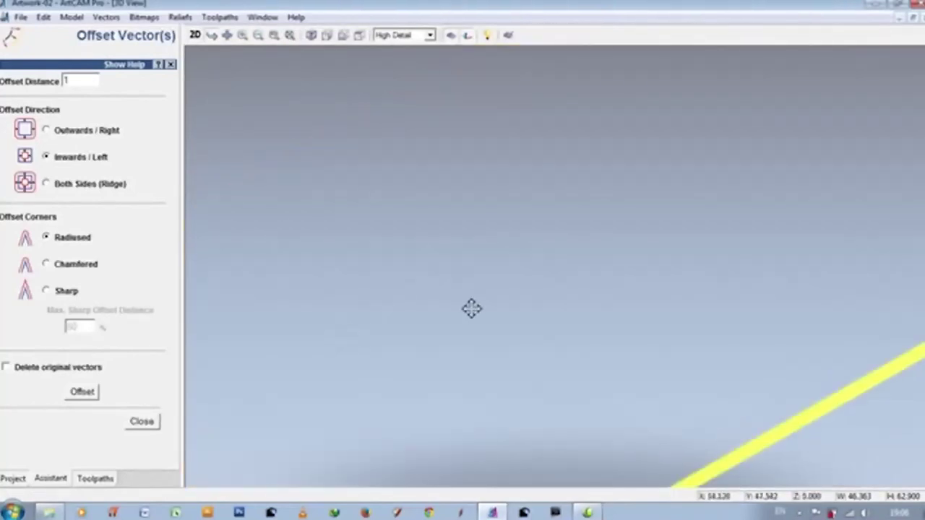
{"action": "scroll", "coordinate": [475, 303], "scroll_direction": "down", "scroll_amount": 3}
{"action": "left_click_drag", "start_coordinate": [455, 275], "coordinate": [547, 263]}
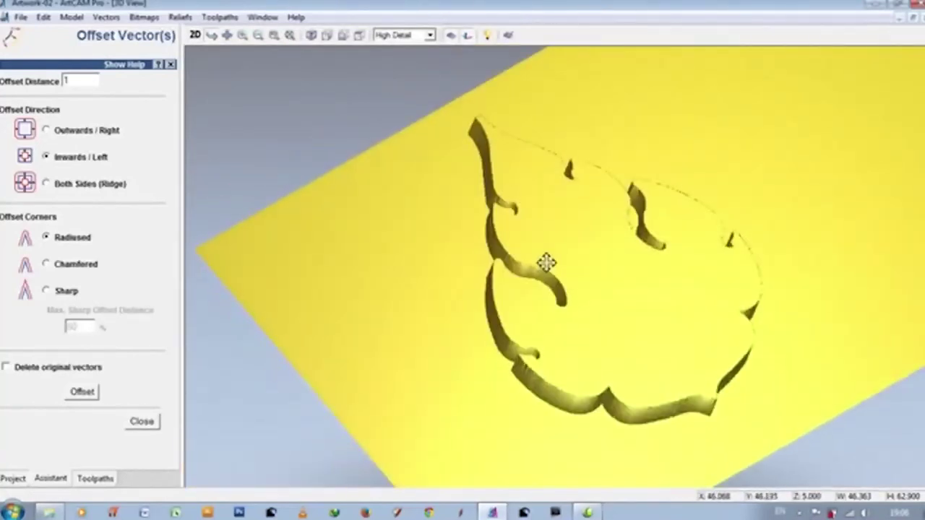
{"action": "left_click", "coordinate": [197, 36]}
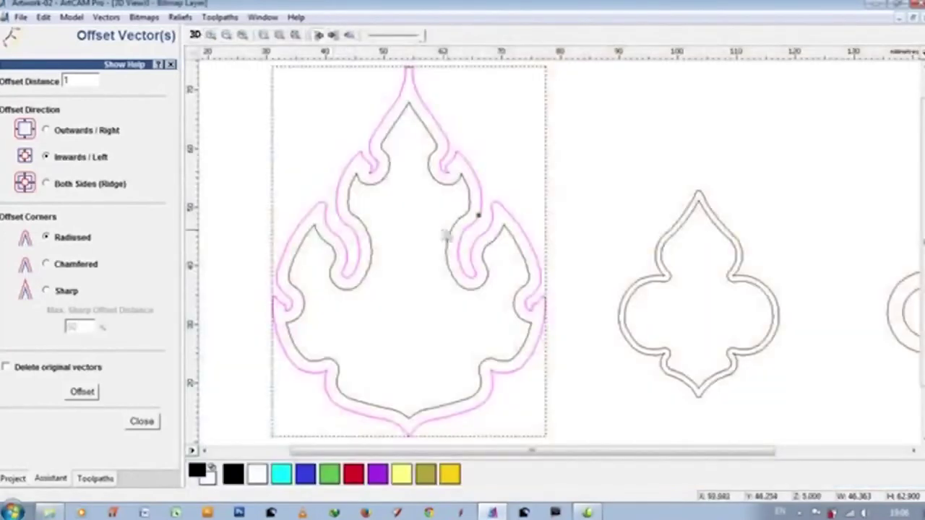
Add a 45° rounded dome limited to 1 mm height inside the inner flame outline
{"action": "double_click", "coordinate": [457, 234]}
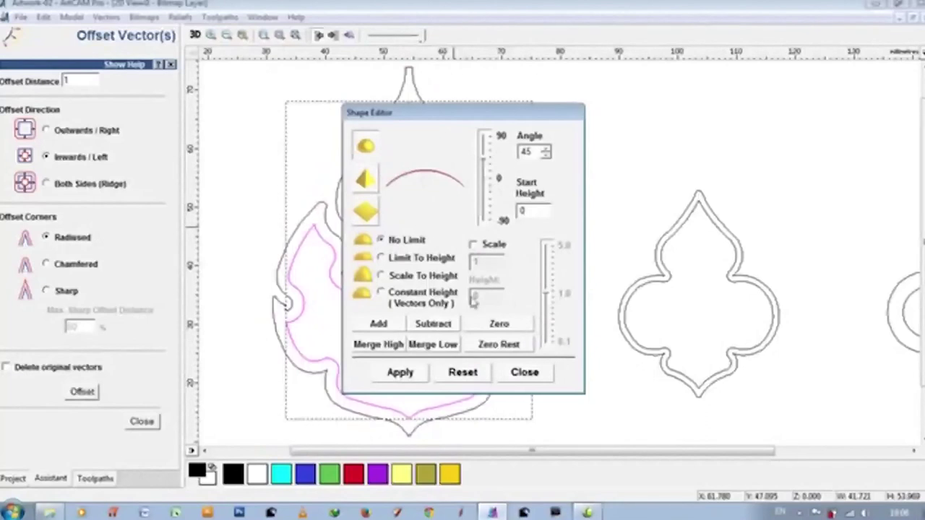
{"action": "left_click", "coordinate": [381, 258]}
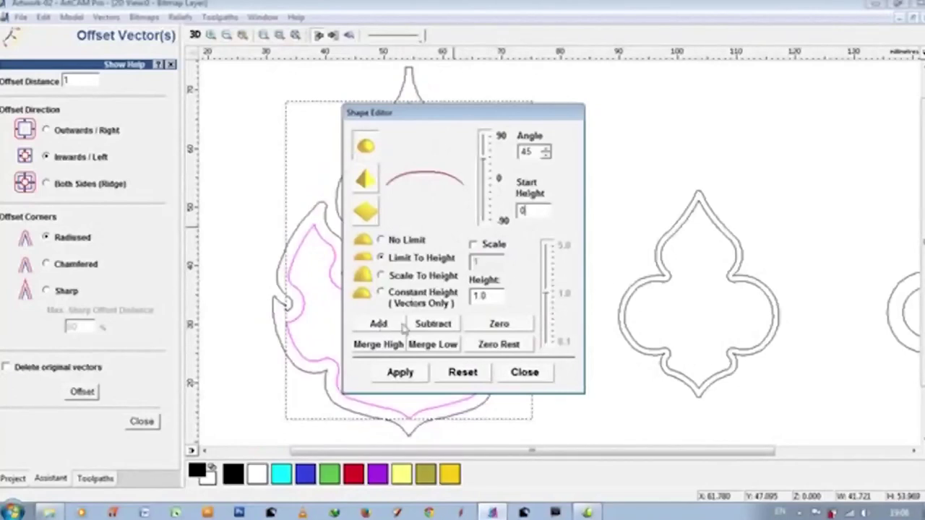
{"action": "left_click", "coordinate": [379, 323]}
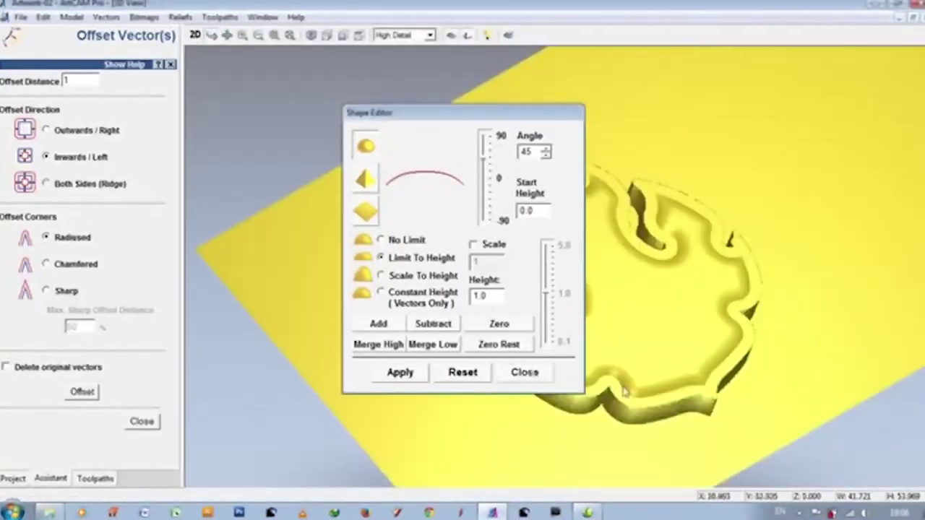
{"action": "left_click", "coordinate": [533, 372]}
Inspect the dome in 3D, then delete the unwanted inner offset outline
{"action": "mouse_move", "coordinate": [615, 381]}
{"action": "left_mouse_down"}
{"action": "mouse_move", "coordinate": [655, 299]}
{"action": "mouse_move", "coordinate": [452, 371]}
{"action": "mouse_move", "coordinate": [599, 293]}
{"action": "mouse_move", "coordinate": [619, 331]}
{"action": "mouse_move", "coordinate": [456, 367]}
{"action": "left_mouse_up"}
{"action": "left_click", "coordinate": [194, 35]}
{"action": "key", "text": "Delete"}
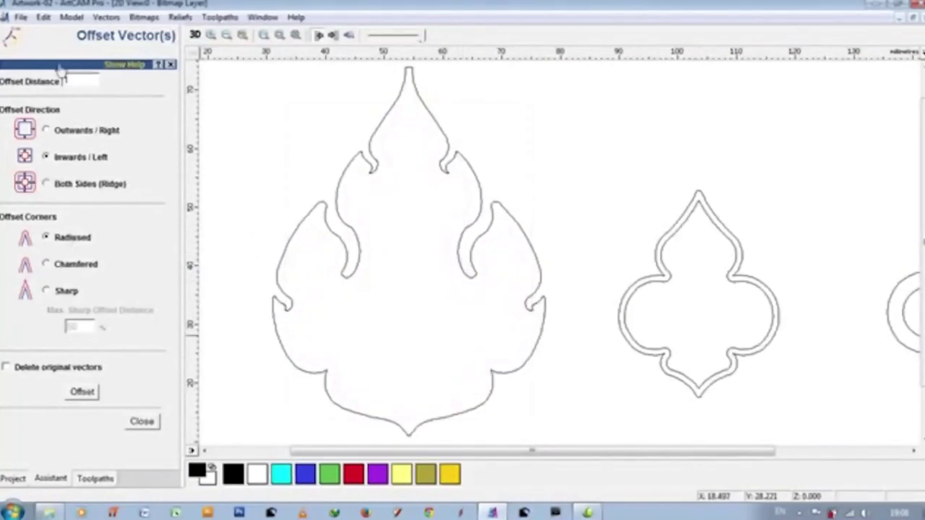
Offset the flame 1 mm inwards and add it as a 45° rounded dome relief
{"action": "left_click", "coordinate": [360, 250]}
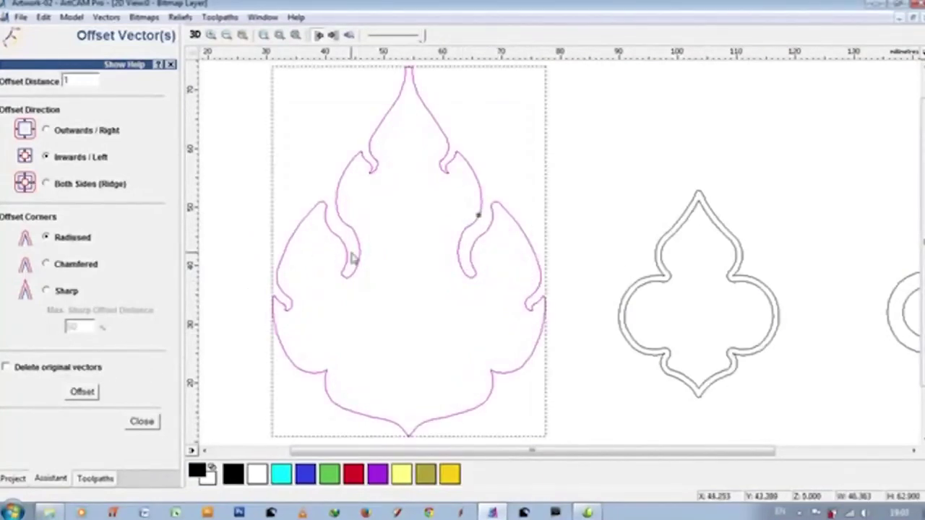
{"action": "left_click", "coordinate": [83, 394]}
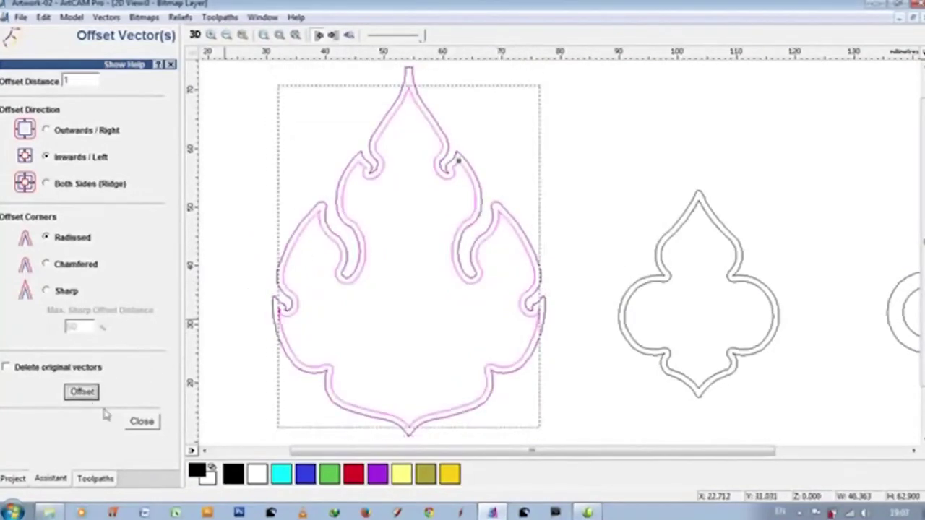
{"action": "double_click", "coordinate": [354, 284]}
{"action": "left_click", "coordinate": [365, 145]}
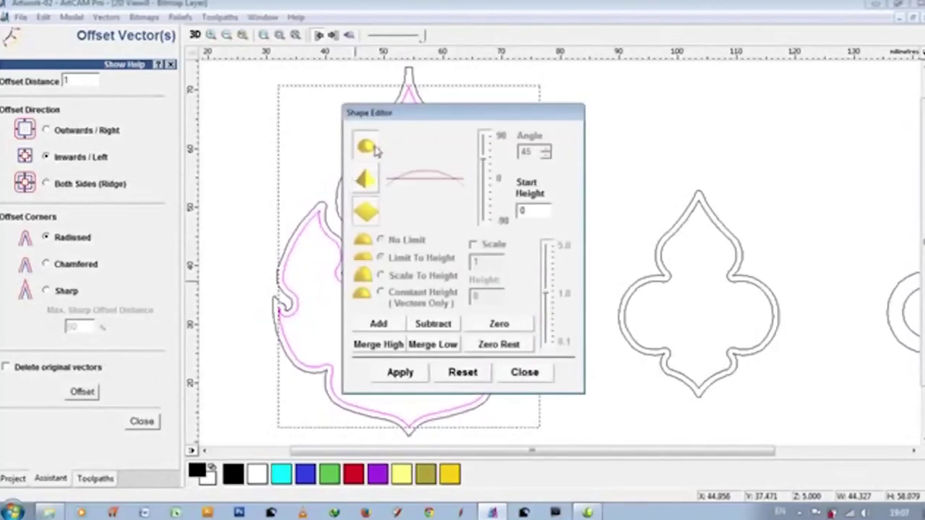
{"action": "left_click", "coordinate": [376, 323]}
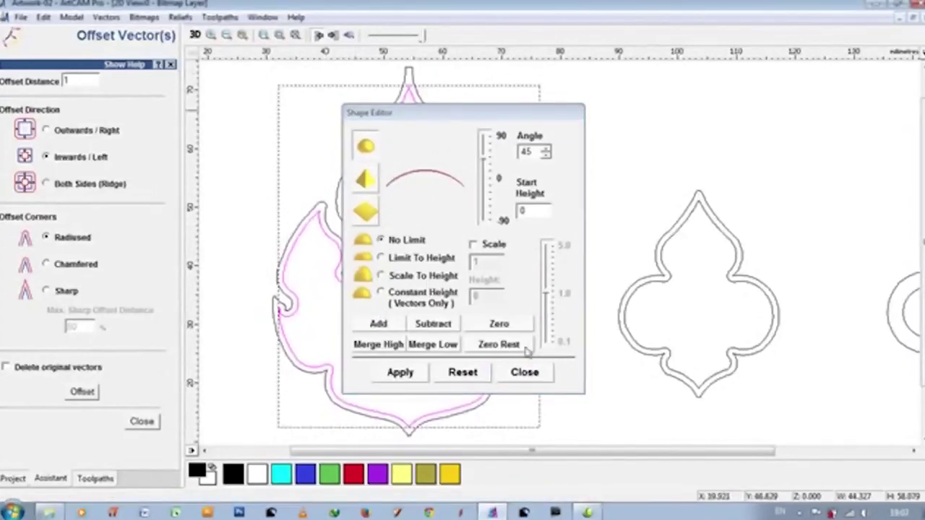
{"action": "left_click", "coordinate": [525, 371]}
Check the rounded flame relief in 3D, then bring up the flame band's shape settings
{"action": "left_click", "coordinate": [194, 34]}
{"action": "mouse_move", "coordinate": [378, 352]}
{"action": "left_mouse_down"}
{"action": "mouse_move", "coordinate": [613, 262]}
{"action": "mouse_move", "coordinate": [603, 265]}
{"action": "mouse_move", "coordinate": [682, 340]}
{"action": "mouse_move", "coordinate": [679, 272]}
{"action": "mouse_move", "coordinate": [589, 320]}
{"action": "left_mouse_up"}
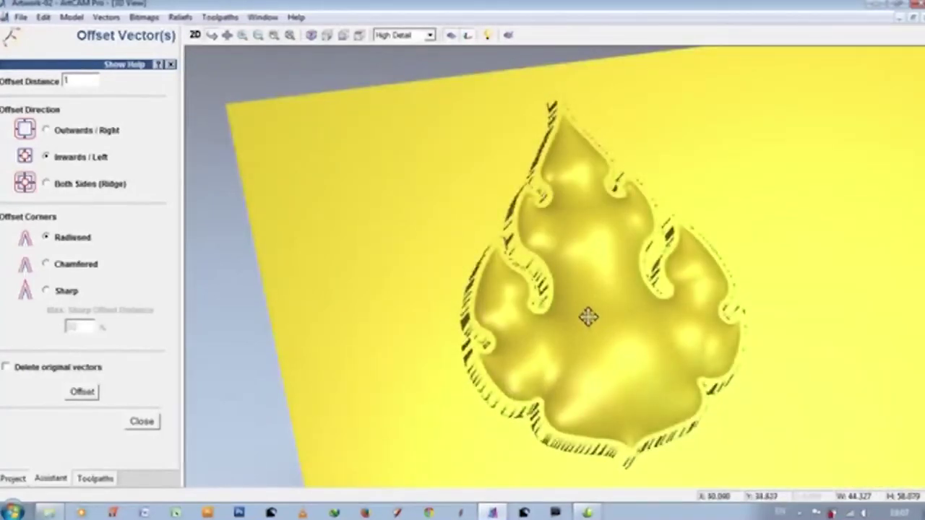
{"action": "key", "text": "F2"}
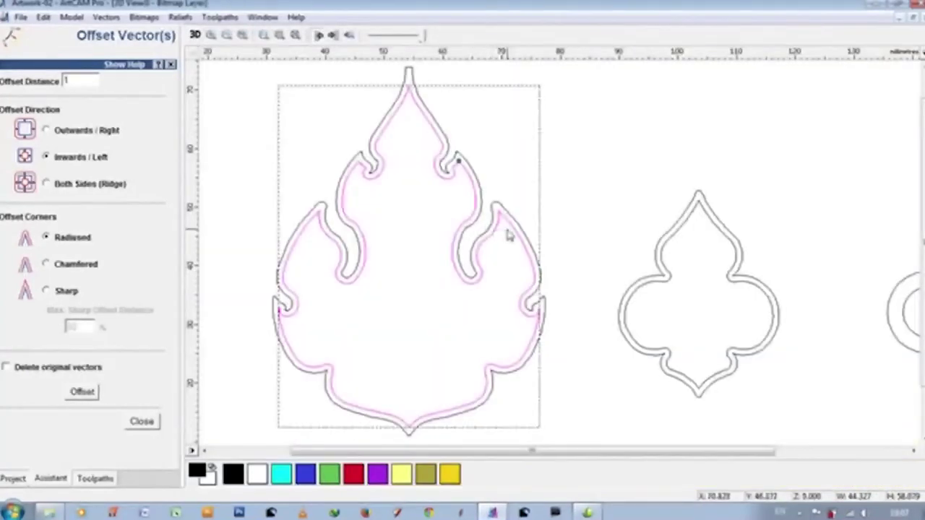
{"action": "double_click", "coordinate": [509, 225]}
{"action": "left_click", "coordinate": [523, 373]}
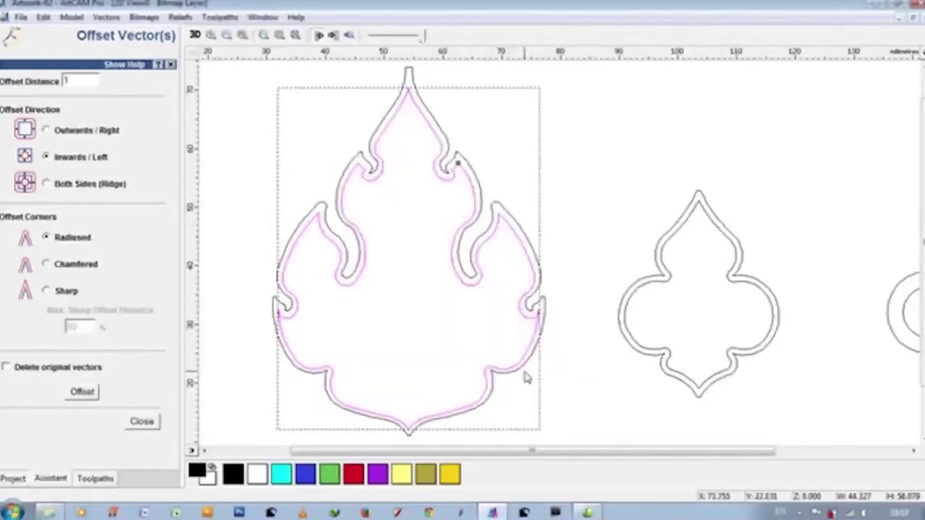
{"action": "double_click", "coordinate": [470, 282]}
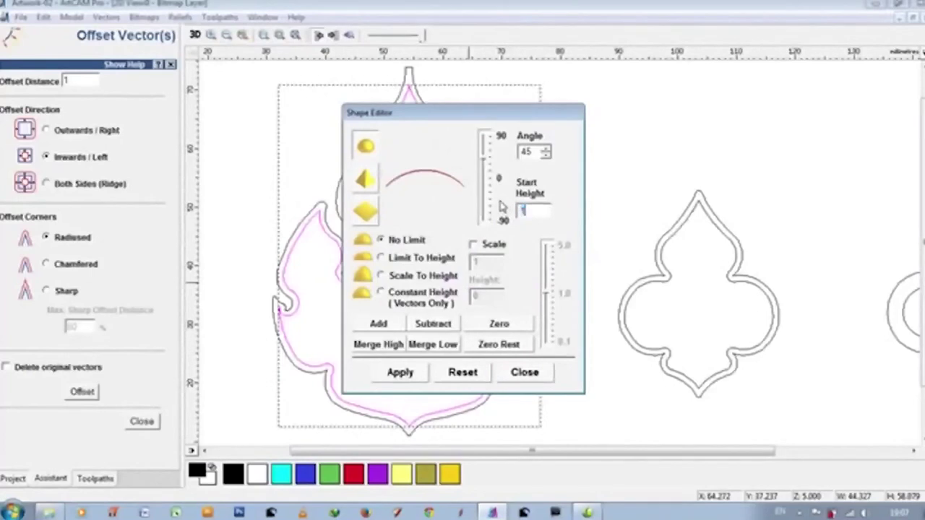
Add the flame band with a 75° profile, start height 1.0 and 1.0 height limit
{"action": "left_click_drag", "start_coordinate": [477, 155], "coordinate": [486, 152]}
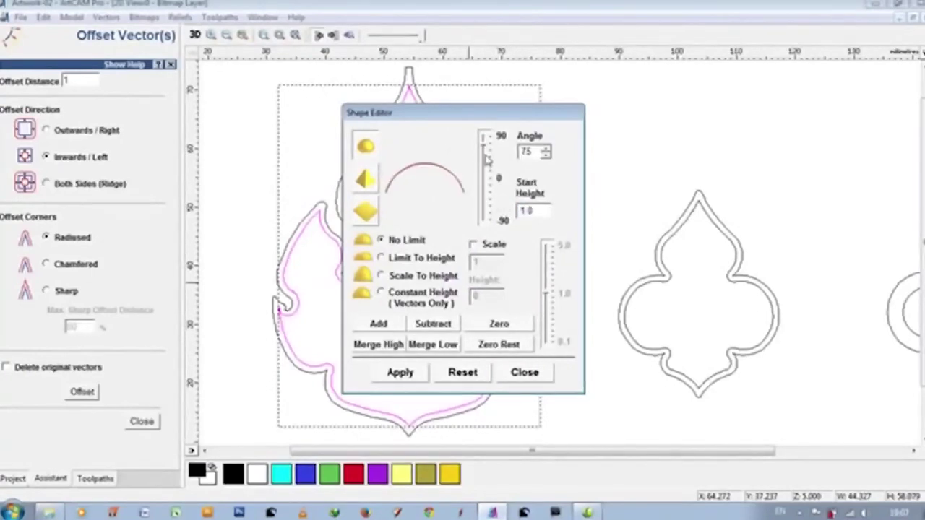
{"action": "key", "text": "Down"}
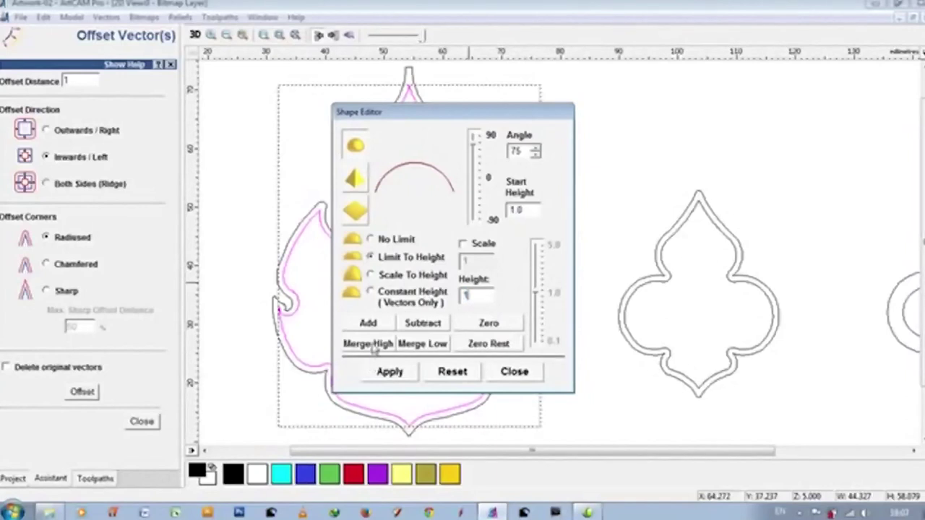
{"action": "key", "text": "Tab"}
{"action": "left_click", "coordinate": [380, 325]}
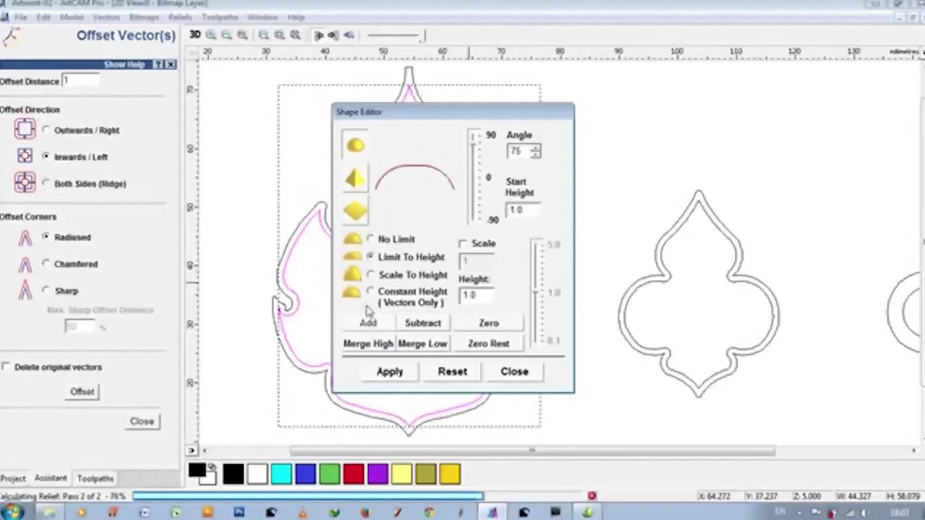
Move the Shape Editor aside and inspect the raised border in 3D
{"action": "left_click_drag", "start_coordinate": [495, 112], "coordinate": [845, 91]}
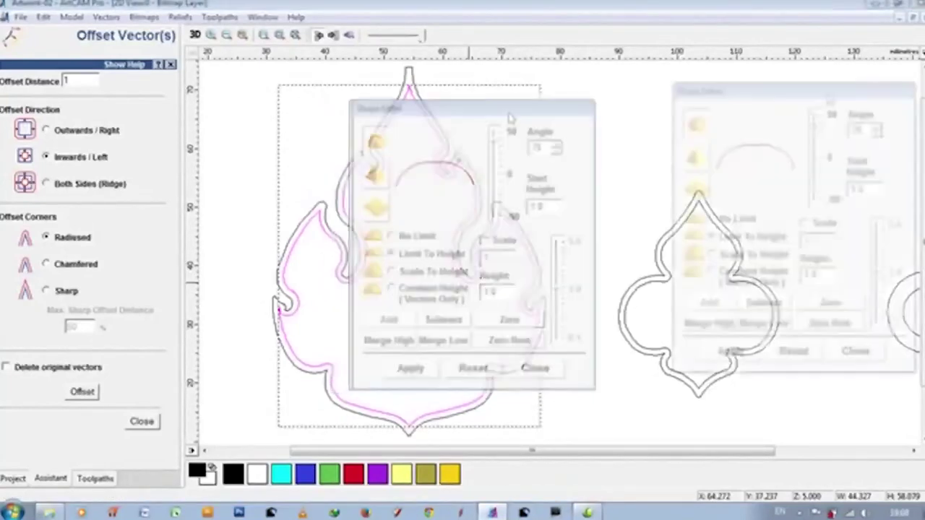
{"action": "left_click", "coordinate": [196, 35]}
{"action": "mouse_move", "coordinate": [293, 373]}
{"action": "left_mouse_down"}
{"action": "mouse_move", "coordinate": [552, 283]}
{"action": "mouse_move", "coordinate": [538, 250]}
{"action": "mouse_move", "coordinate": [600, 330]}
{"action": "mouse_move", "coordinate": [619, 265]}
{"action": "mouse_move", "coordinate": [320, 287]}
{"action": "left_mouse_up"}
{"action": "scroll", "coordinate": [619, 264], "scroll_direction": "up", "scroll_amount": 2}
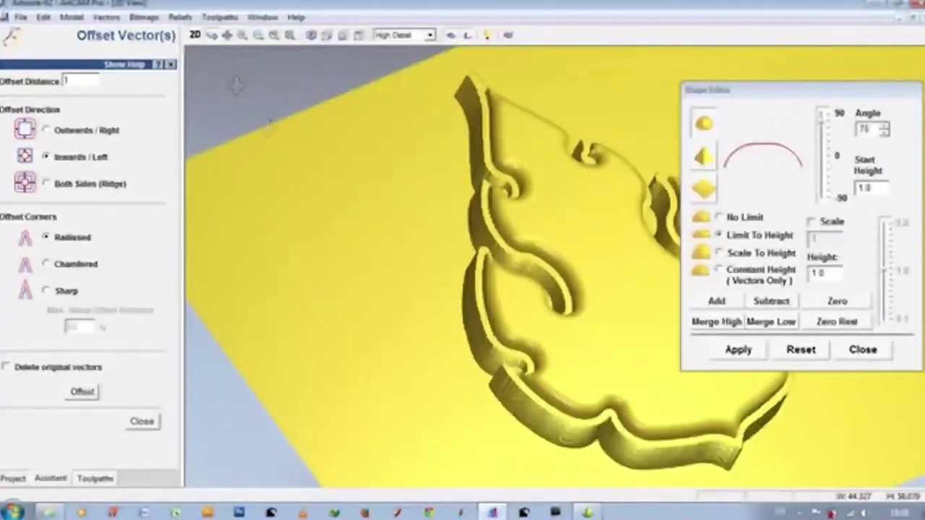
{"action": "left_click", "coordinate": [195, 35]}
Close the offset settings and drag the quatrefoil outlines into the flame's centre
{"action": "scroll", "coordinate": [396, 293], "scroll_direction": "down", "scroll_amount": 2}
{"action": "scroll", "coordinate": [506, 274], "scroll_direction": "up", "scroll_amount": 3}
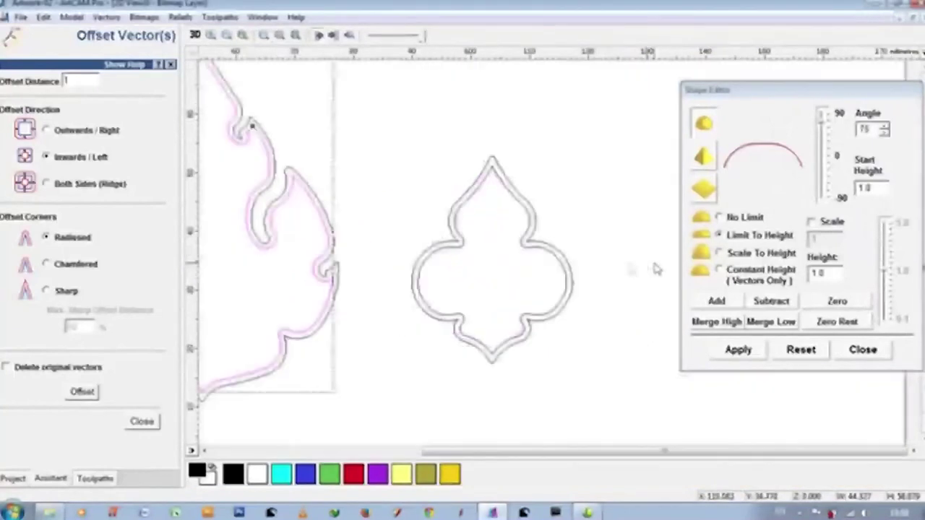
{"action": "left_click", "coordinate": [148, 423]}
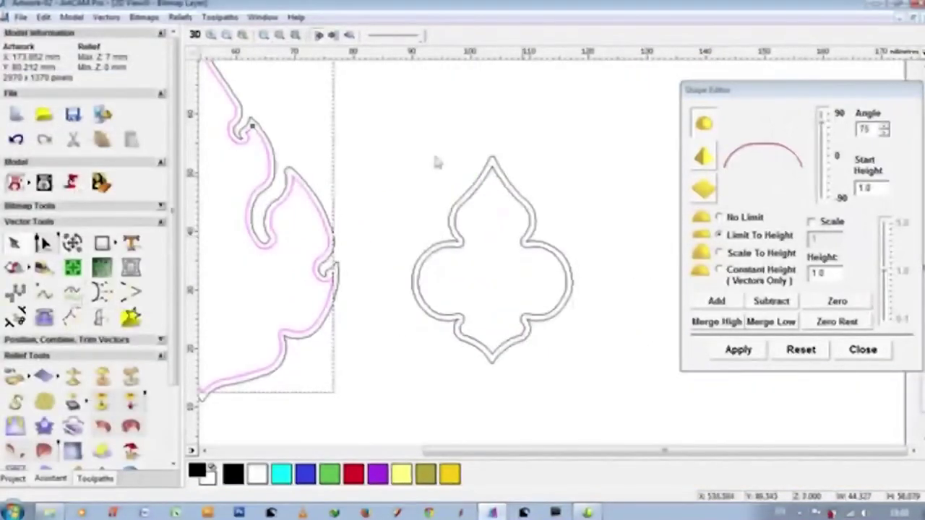
{"action": "left_click_drag", "start_coordinate": [594, 131], "coordinate": [378, 423]}
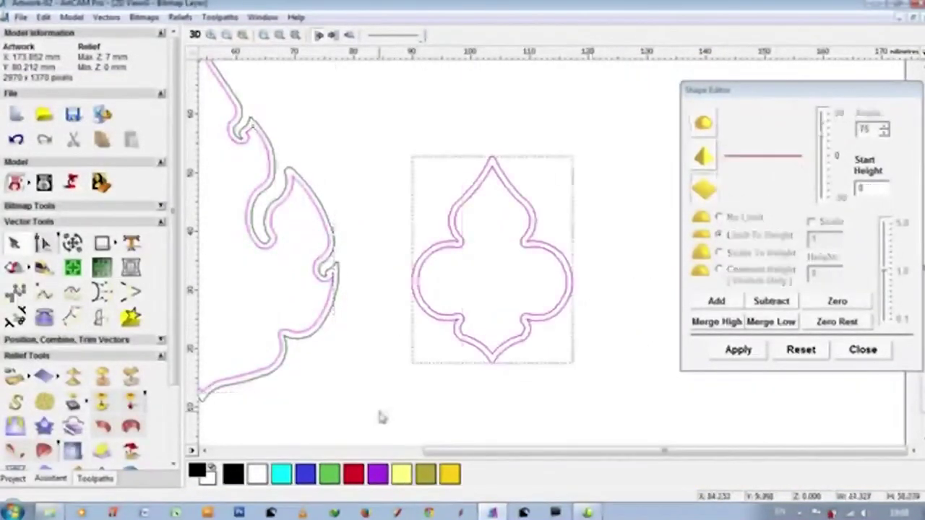
{"action": "scroll", "coordinate": [496, 337], "scroll_direction": "down", "scroll_amount": 2}
{"action": "scroll", "coordinate": [574, 271], "scroll_direction": "up", "scroll_amount": 3}
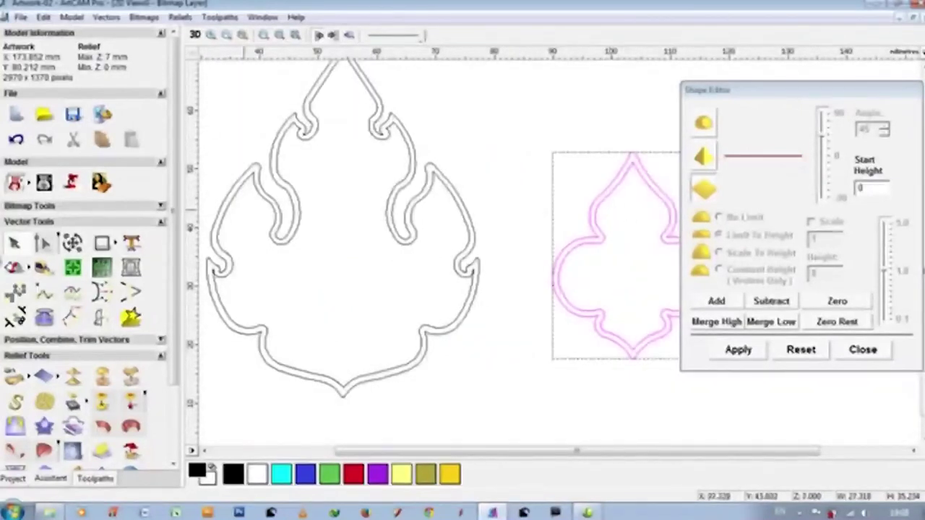
{"action": "left_click_drag", "start_coordinate": [599, 206], "coordinate": [311, 208]}
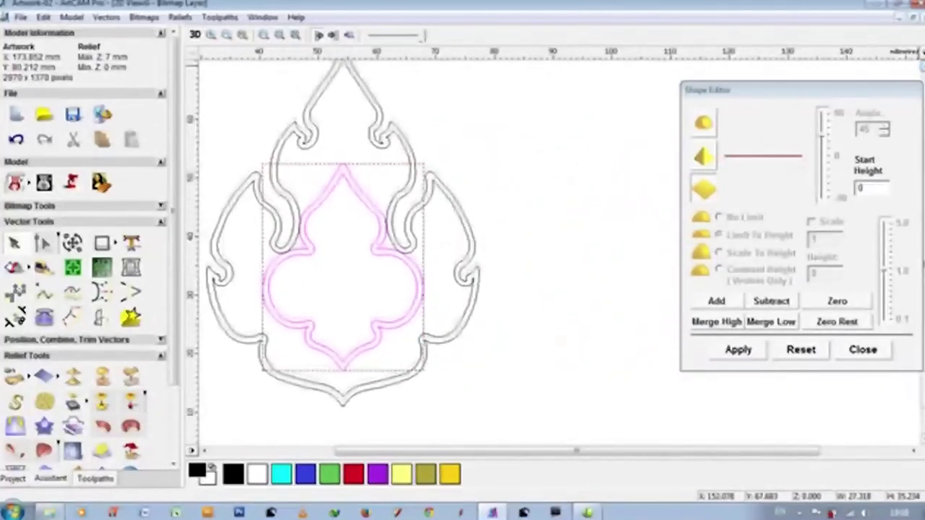
Adjust the view and reselect the inner quatrefoil outline
{"action": "scroll", "coordinate": [347, 246], "scroll_direction": "up", "scroll_amount": 3}
{"action": "left_click_drag", "start_coordinate": [441, 457], "coordinate": [407, 458]}
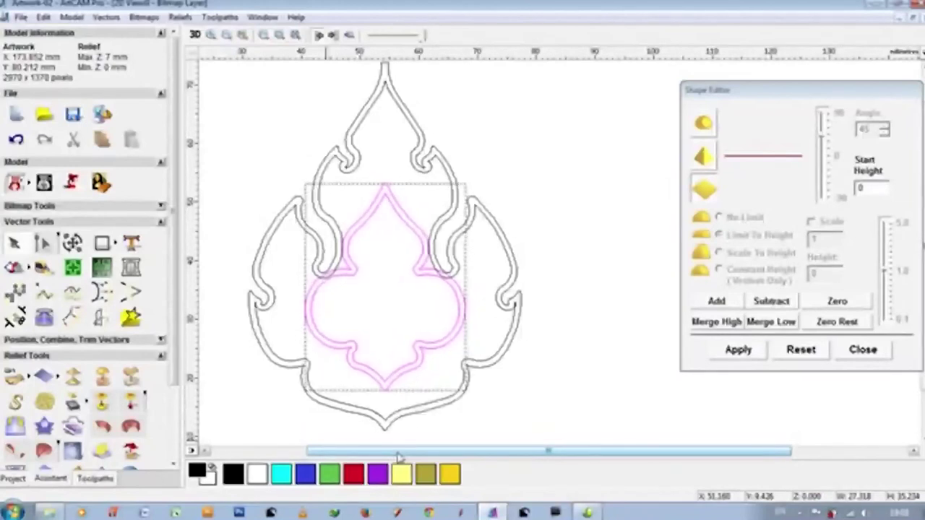
{"action": "left_click", "coordinate": [617, 271]}
{"action": "left_click", "coordinate": [414, 227]}
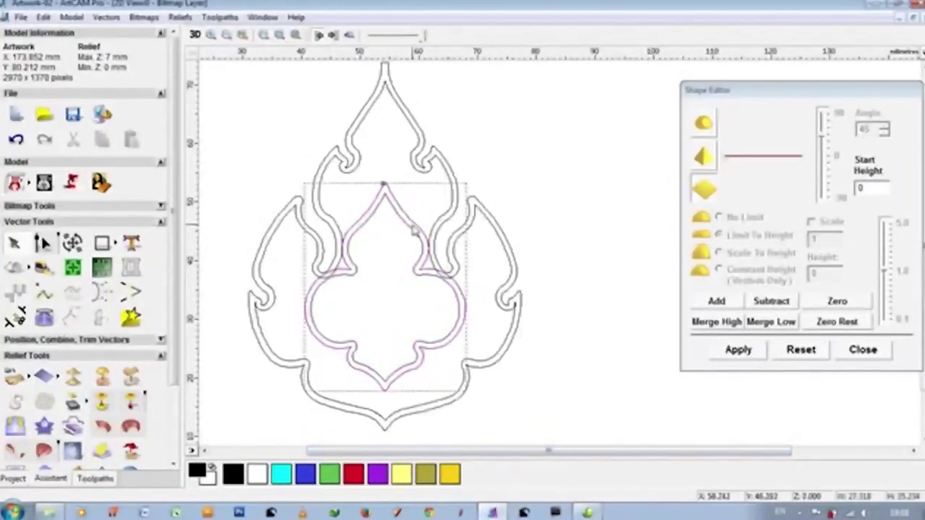
Add the quatrefoil as a flat plateau with start height 2
{"action": "double_click", "coordinate": [866, 188]}
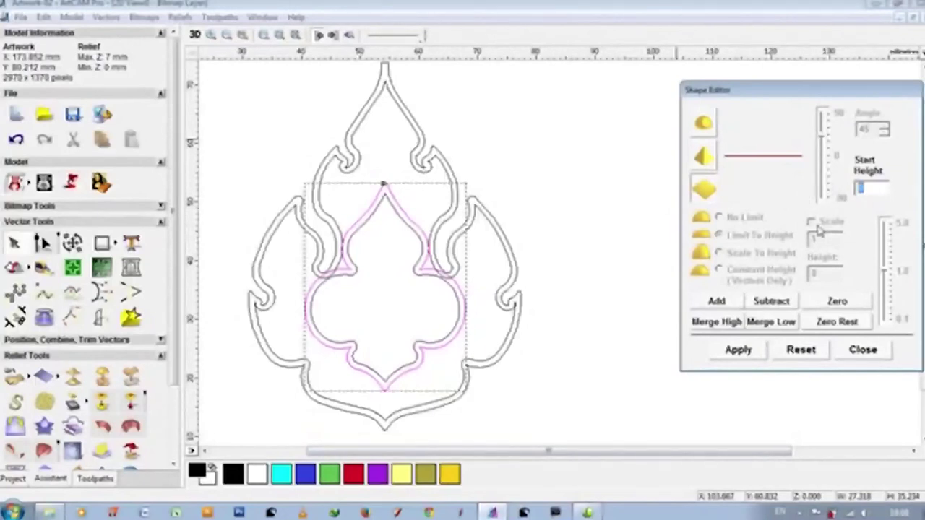
{"action": "type", "text": "2"}
{"action": "left_click", "coordinate": [716, 302]}
Check the 2 mm plateau in 3D, then add a rounded dome profile to the quatrefoil
{"action": "key", "text": "F3"}
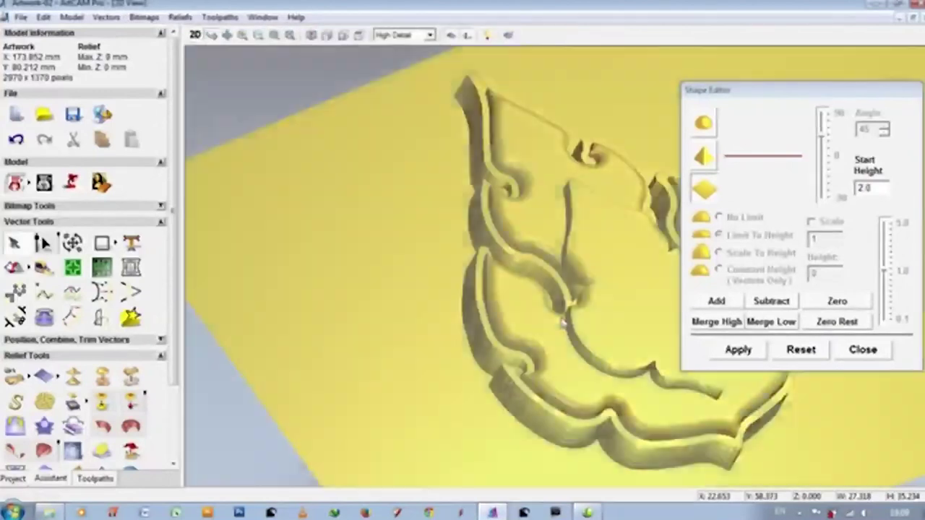
{"action": "mouse_move", "coordinate": [634, 351]}
{"action": "left_mouse_down"}
{"action": "mouse_move", "coordinate": [330, 337]}
{"action": "mouse_move", "coordinate": [605, 306]}
{"action": "mouse_move", "coordinate": [612, 330]}
{"action": "mouse_move", "coordinate": [542, 332]}
{"action": "mouse_move", "coordinate": [649, 293]}
{"action": "mouse_move", "coordinate": [570, 294]}
{"action": "mouse_move", "coordinate": [682, 320]}
{"action": "mouse_move", "coordinate": [609, 292]}
{"action": "mouse_move", "coordinate": [479, 296]}
{"action": "mouse_move", "coordinate": [529, 409]}
{"action": "left_mouse_up"}
{"action": "scroll", "coordinate": [571, 293], "scroll_direction": "down", "scroll_amount": 3}
{"action": "key", "text": "F2"}
{"action": "left_click", "coordinate": [397, 224]}
{"action": "left_click", "coordinate": [717, 302]}
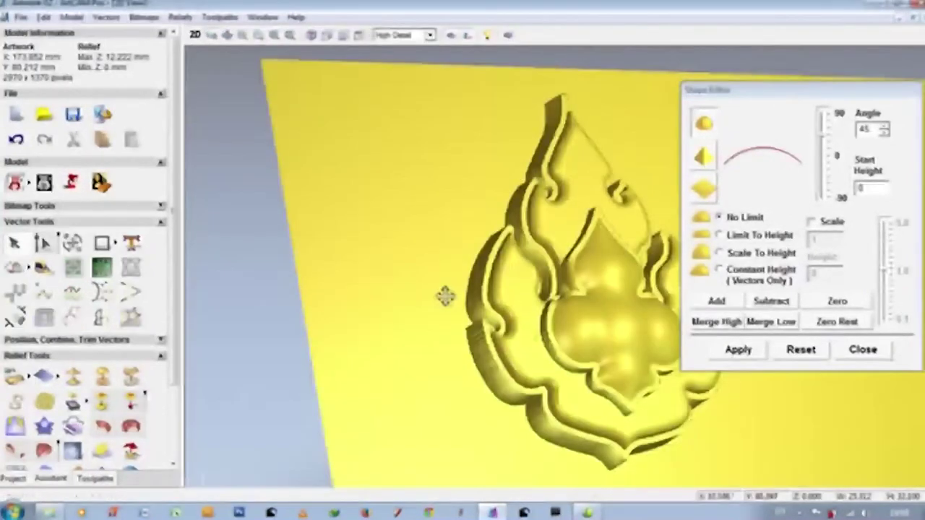
Orbit the 3D relief to inspect the finished domed quatrefoil, then return to 2D
{"action": "mouse_move", "coordinate": [444, 296]}
{"action": "left_mouse_down"}
{"action": "mouse_move", "coordinate": [422, 328]}
{"action": "mouse_move", "coordinate": [463, 310]}
{"action": "left_mouse_up"}
{"action": "mouse_move", "coordinate": [664, 287]}
{"action": "left_mouse_down"}
{"action": "mouse_move", "coordinate": [661, 279]}
{"action": "mouse_move", "coordinate": [624, 287]}
{"action": "left_mouse_up"}
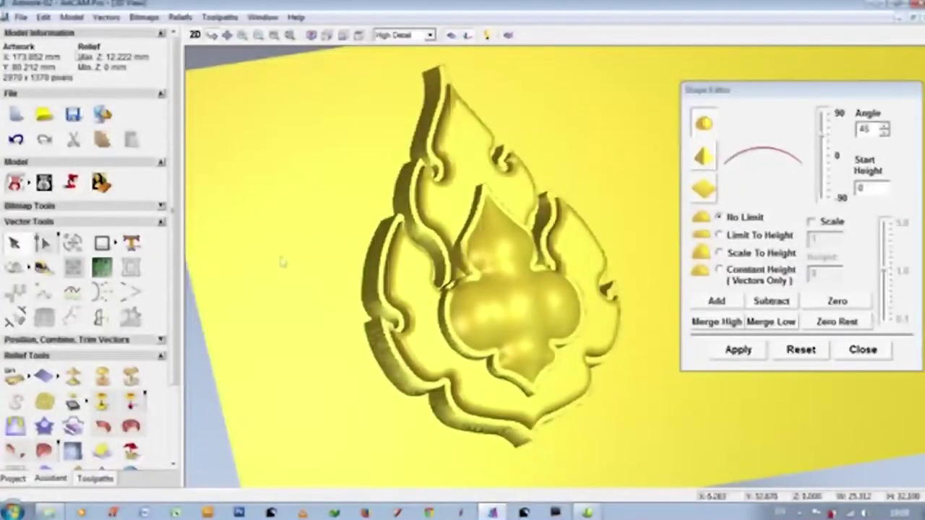
{"action": "left_click", "coordinate": [194, 34]}
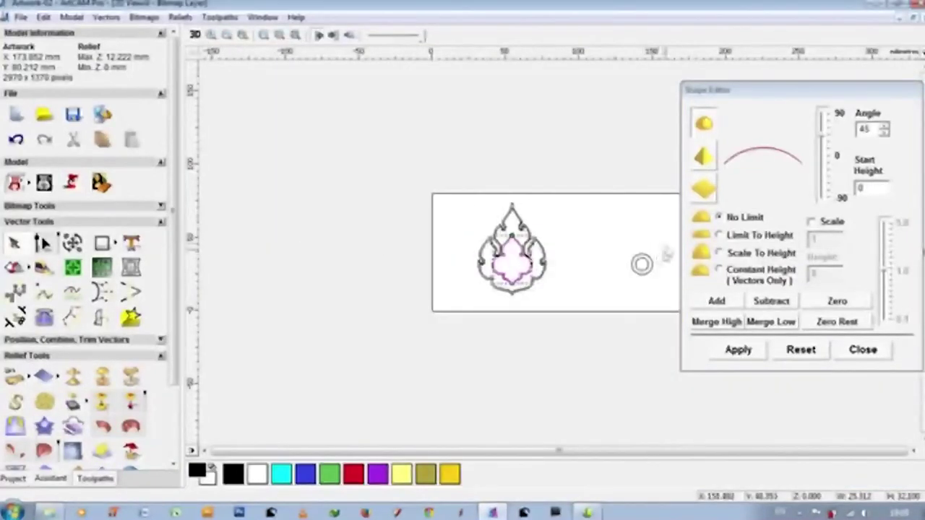
Select the small ring circles and nudge them down and left to centre them on the quatrefoil
{"action": "left_click", "coordinate": [642, 264]}
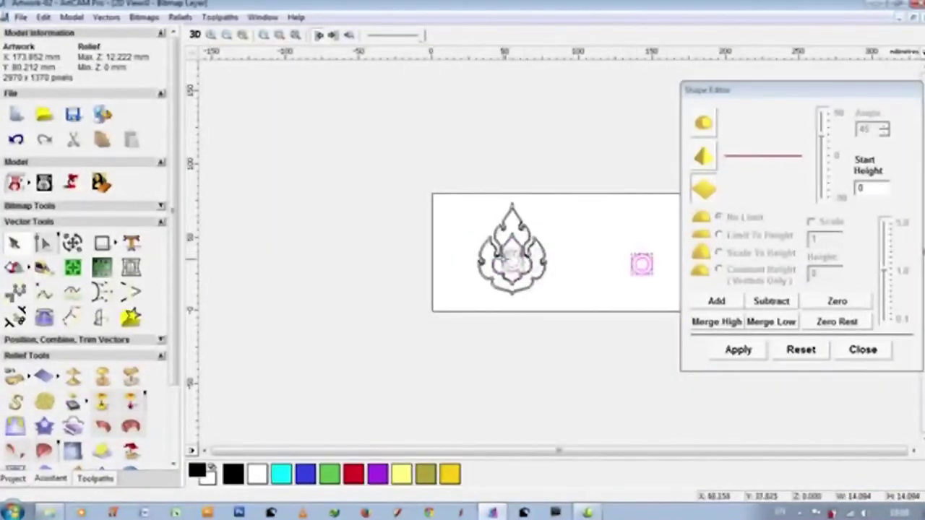
{"action": "scroll", "coordinate": [509, 264], "scroll_direction": "up", "scroll_amount": 3}
{"action": "scroll", "coordinate": [510, 266], "scroll_direction": "up", "scroll_amount": 2}
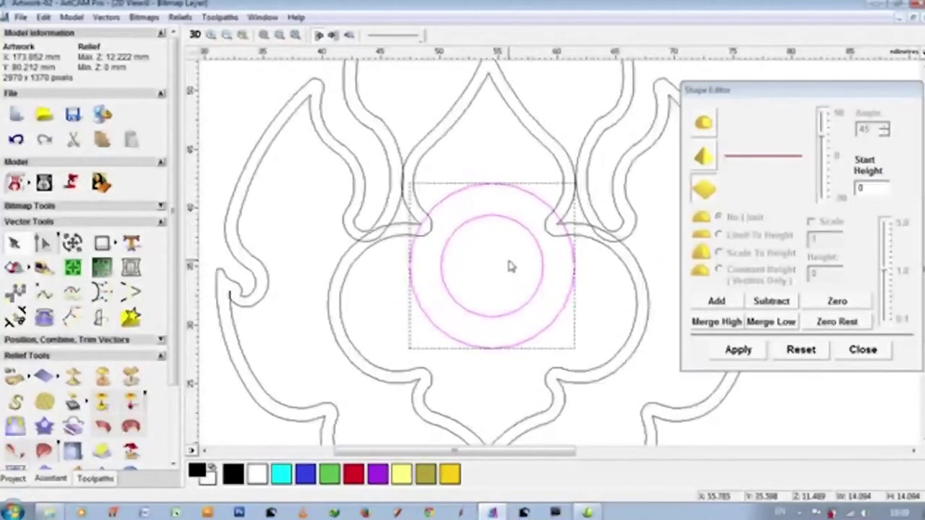
{"action": "key", "text": "Down"}
{"action": "key", "text": "Down"}
{"action": "key", "text": "Down"}
{"action": "key", "text": "Down"}
{"action": "key", "text": "Down"}
{"action": "key", "text": "Down"}
{"action": "key", "text": "Down"}
{"action": "key", "text": "Down"}
{"action": "key", "text": "Left"}
{"action": "key", "text": "Down"}
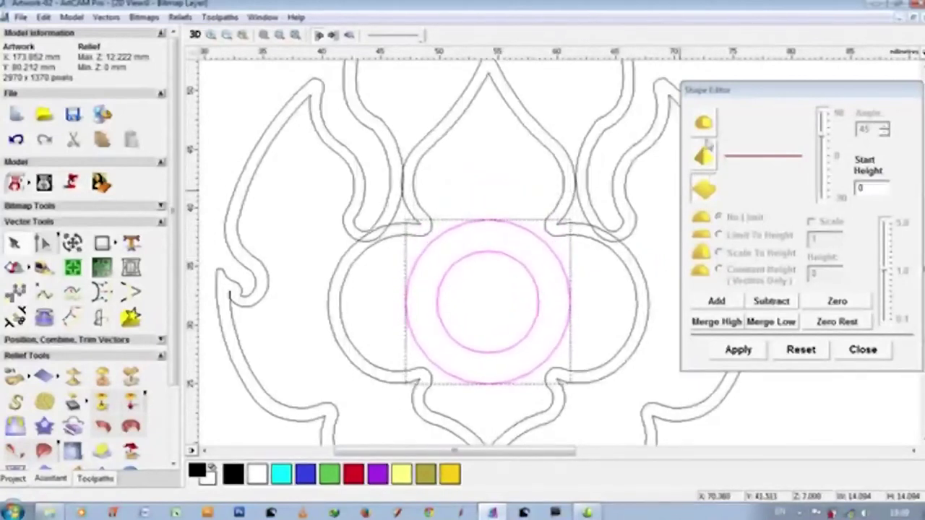
Add the ring circles to the relief as a 45° dome from start height 2, scaled to height 1
{"action": "left_click", "coordinate": [708, 125]}
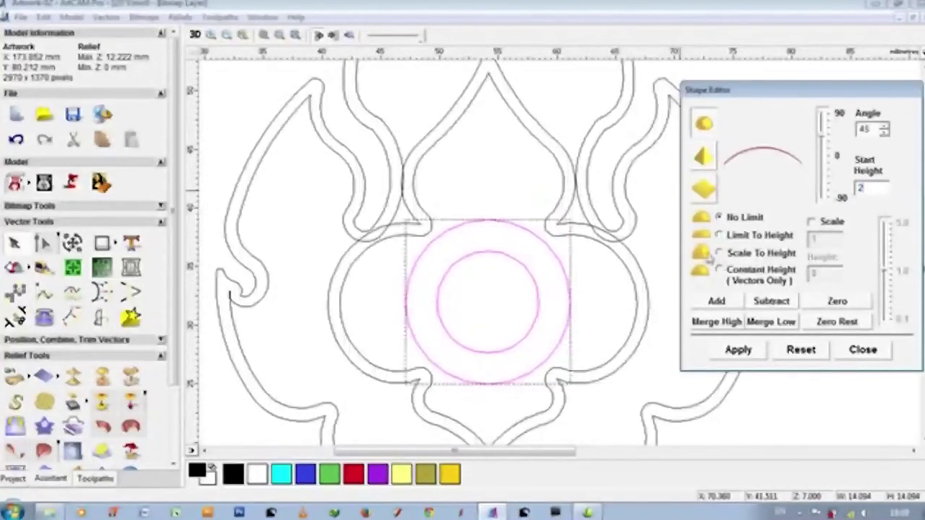
{"action": "left_click", "coordinate": [720, 257]}
{"action": "left_click_drag", "start_coordinate": [837, 274], "coordinate": [783, 275]}
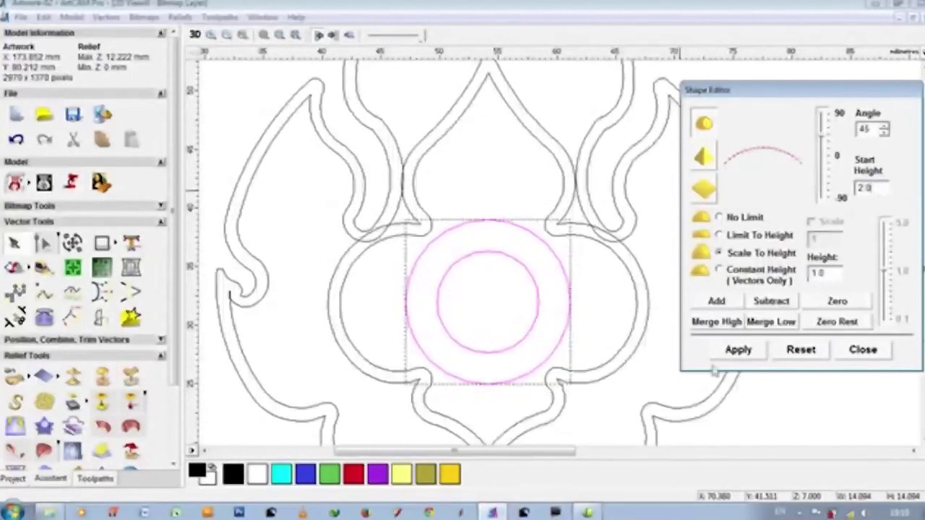
{"action": "left_click", "coordinate": [738, 350]}
{"action": "left_click", "coordinate": [194, 34]}
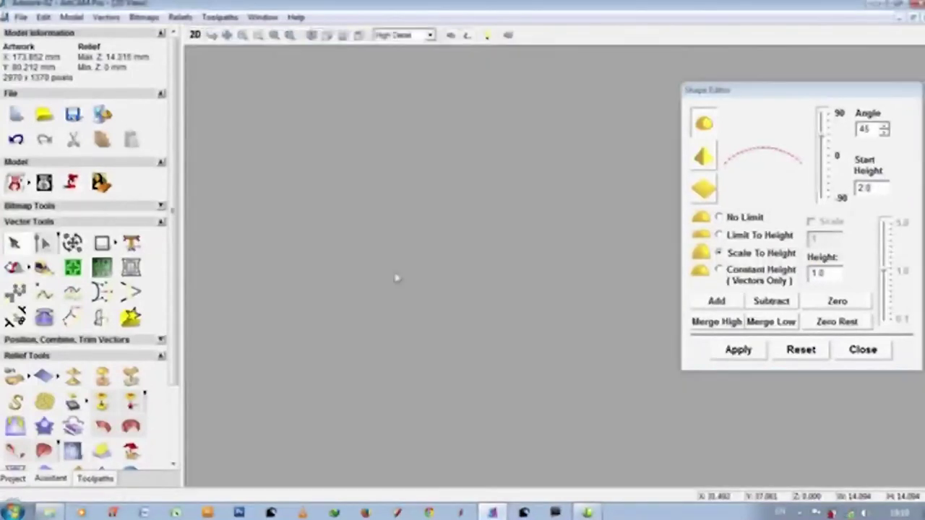
Inspect the 3D relief, zero it to a flat 0 mm plane, and return to 2D
{"action": "left_click_drag", "start_coordinate": [434, 296], "coordinate": [264, 345]}
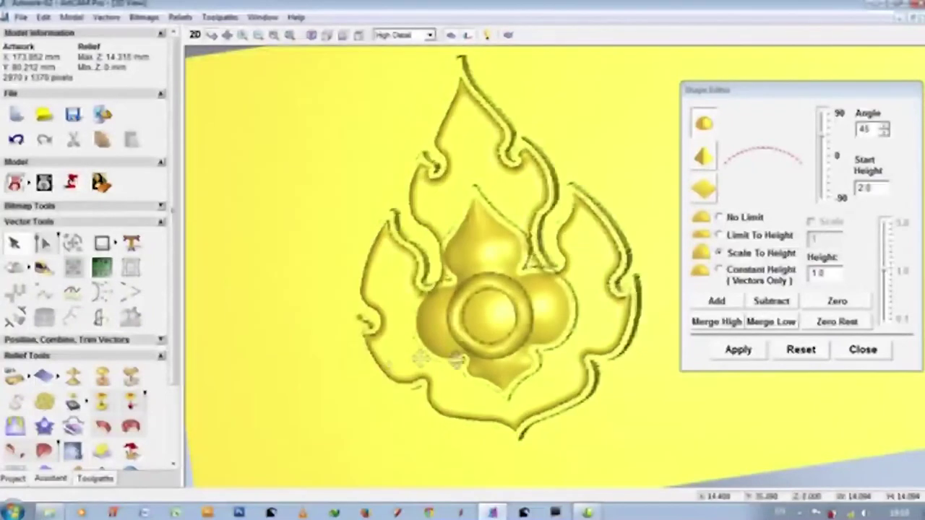
{"action": "left_click_drag", "start_coordinate": [420, 359], "coordinate": [461, 264]}
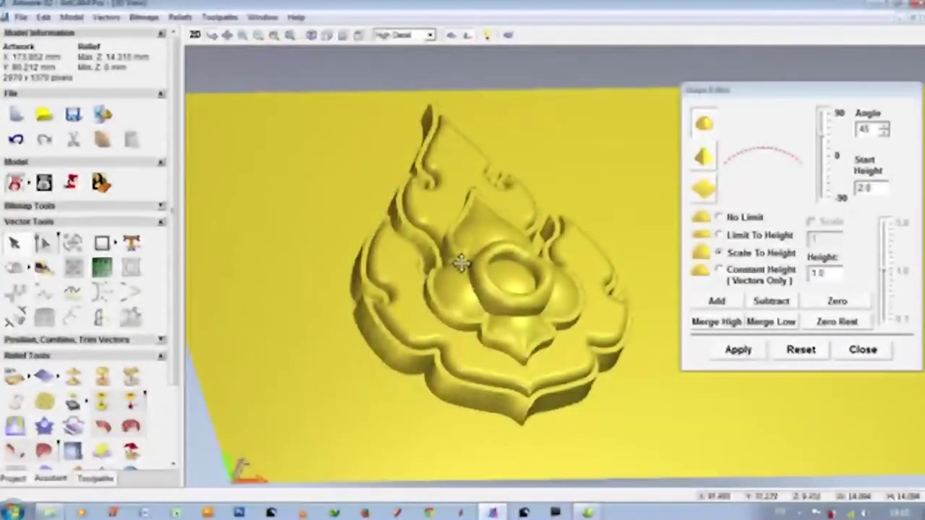
{"action": "left_click_drag", "start_coordinate": [481, 268], "coordinate": [603, 241]}
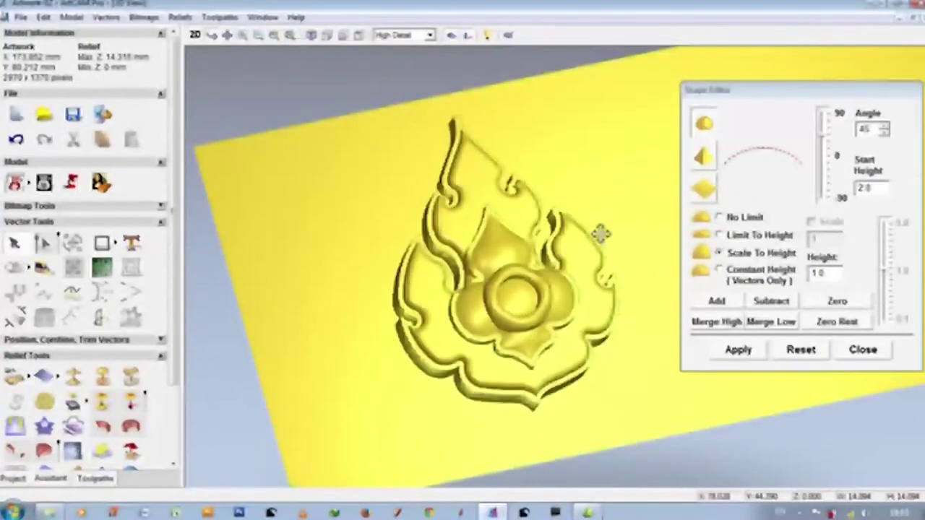
{"action": "left_click", "coordinate": [838, 322]}
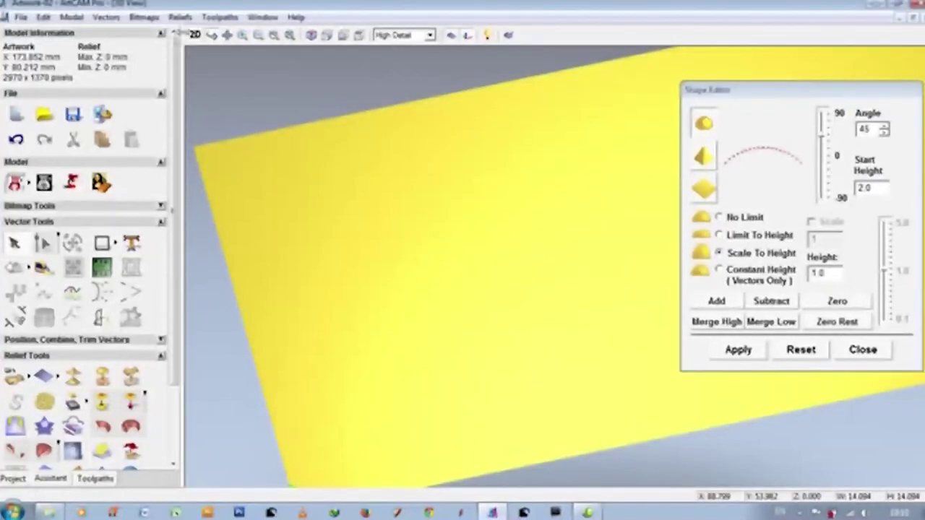
{"action": "left_click", "coordinate": [195, 36]}
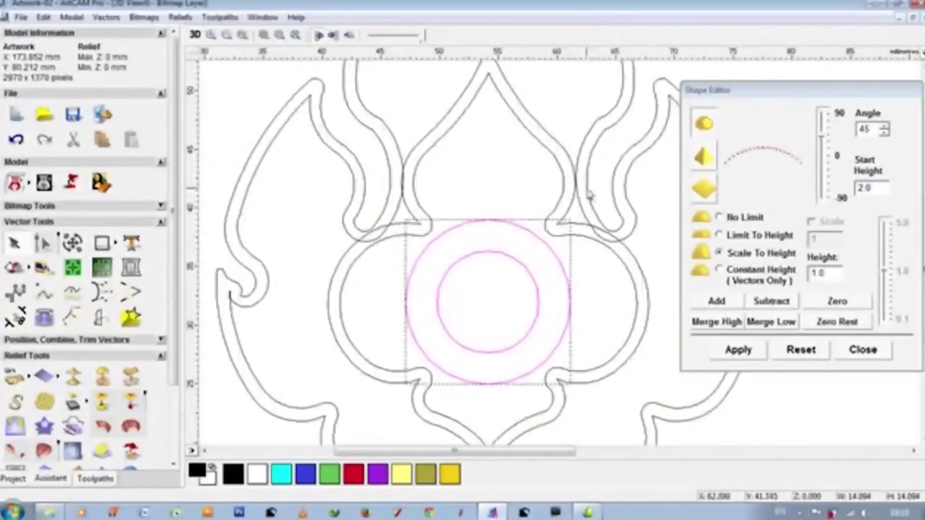
Select the outer flame outline and add it as a flat 5 mm plateau
{"action": "left_click", "coordinate": [587, 193]}
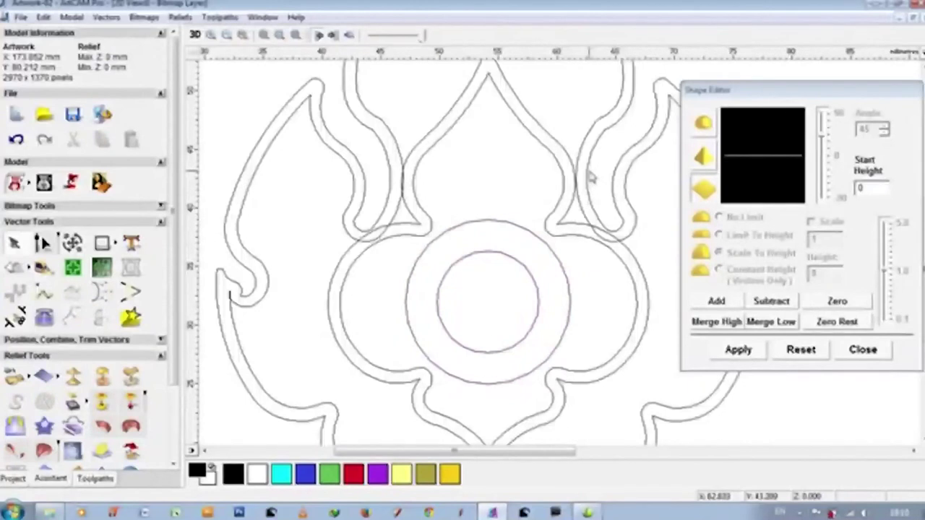
{"action": "left_click", "coordinate": [591, 167]}
{"action": "left_click", "coordinate": [867, 188]}
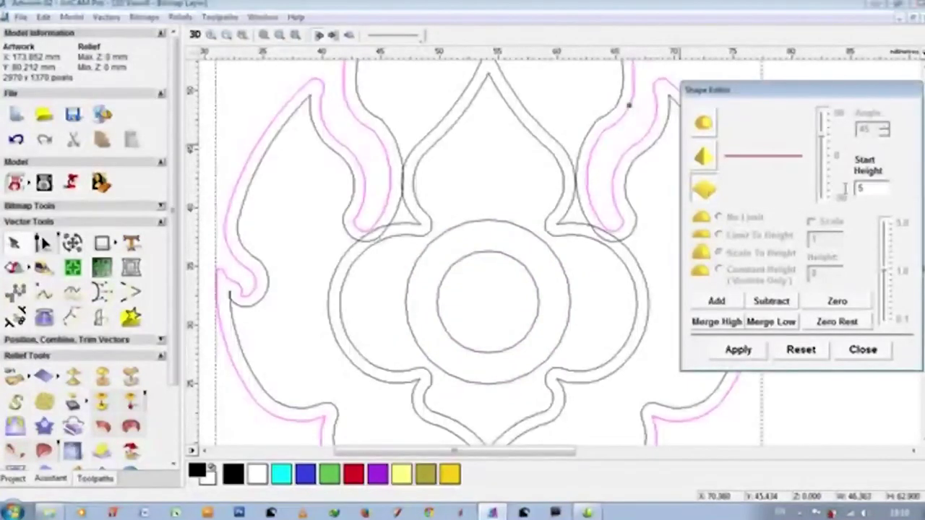
{"action": "left_click", "coordinate": [716, 301]}
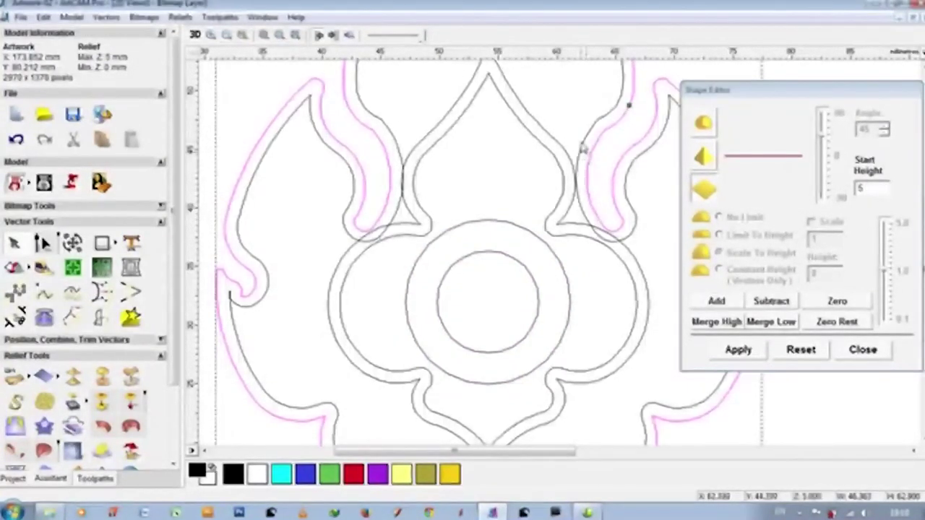
Replace a too-tall dome on the border with a No Limit 60° dome from start height 1
{"action": "left_click", "coordinate": [719, 217]}
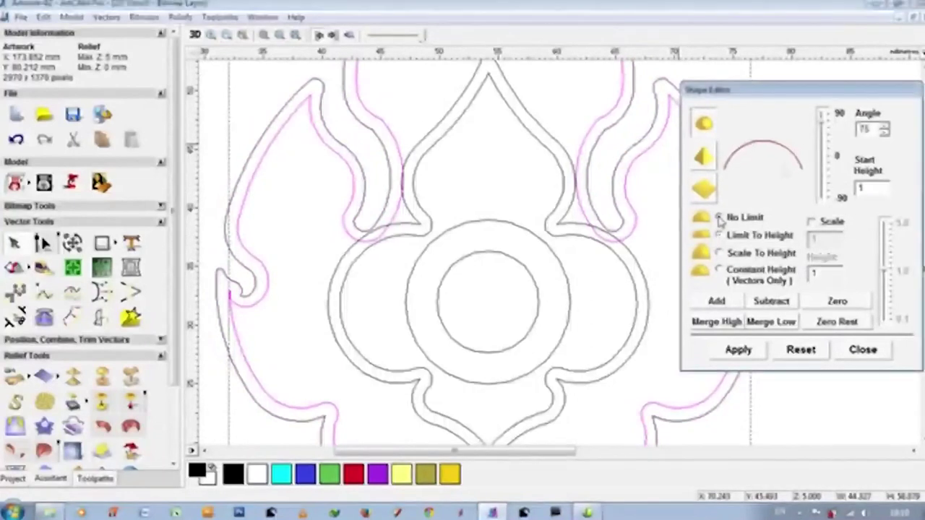
{"action": "left_click", "coordinate": [717, 300]}
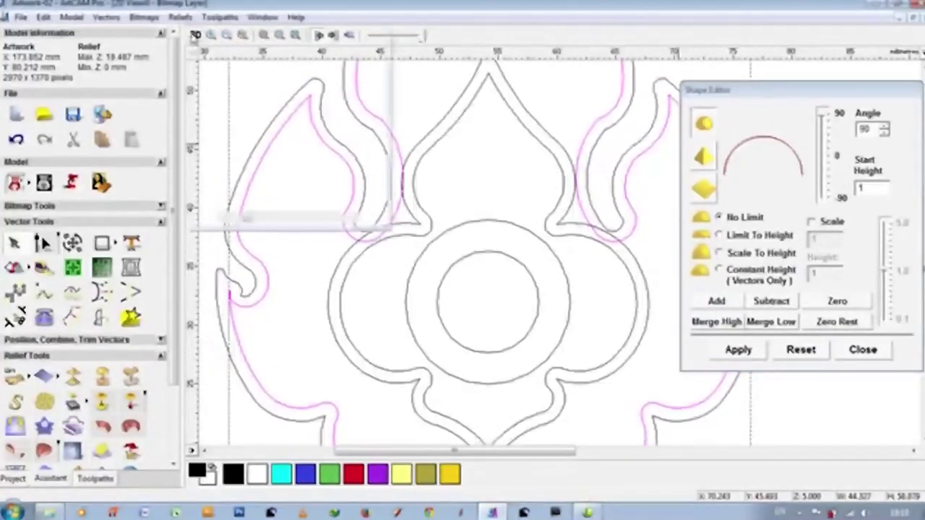
{"action": "left_click", "coordinate": [194, 35]}
{"action": "key", "text": "ctrl+z"}
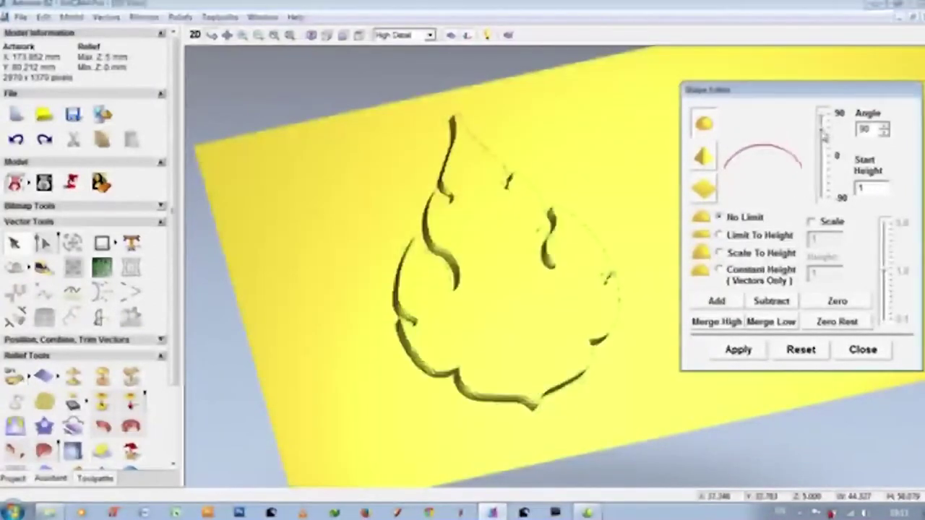
{"action": "left_click", "coordinate": [824, 134]}
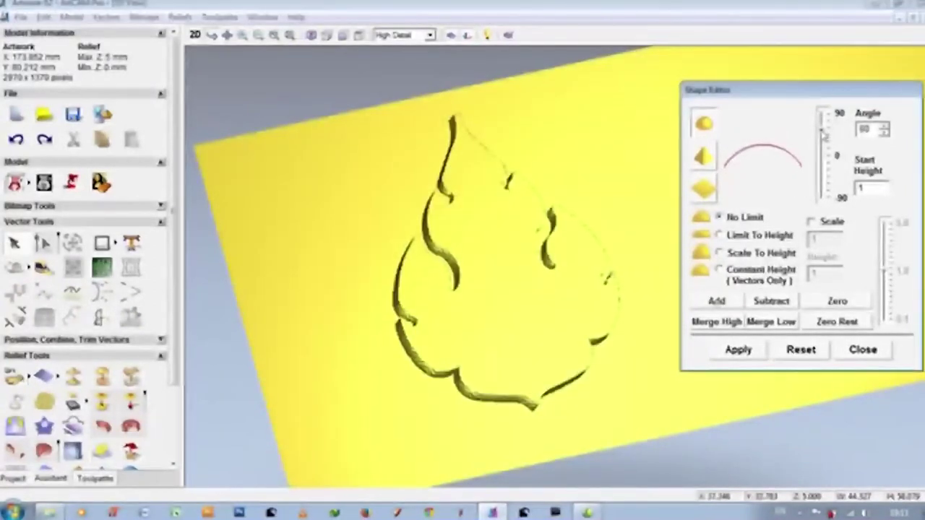
{"action": "left_click", "coordinate": [716, 302]}
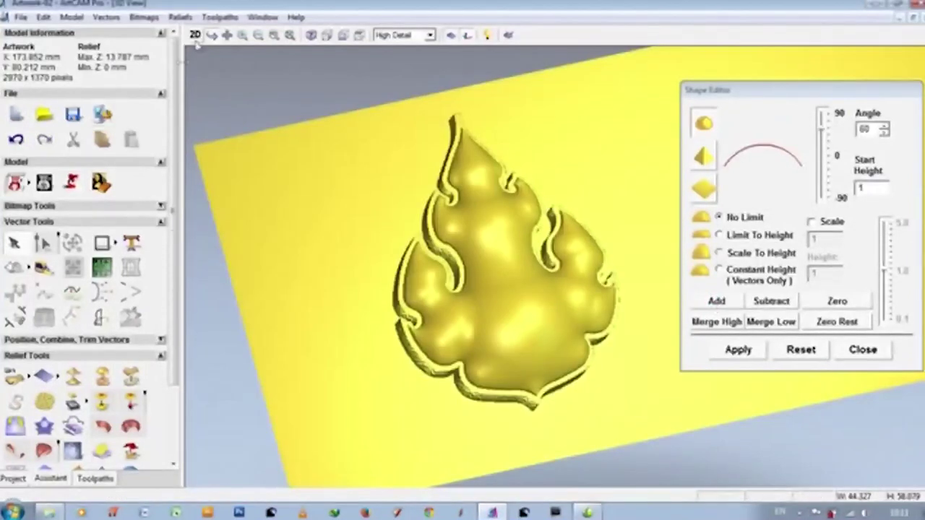
{"action": "left_click", "coordinate": [195, 35]}
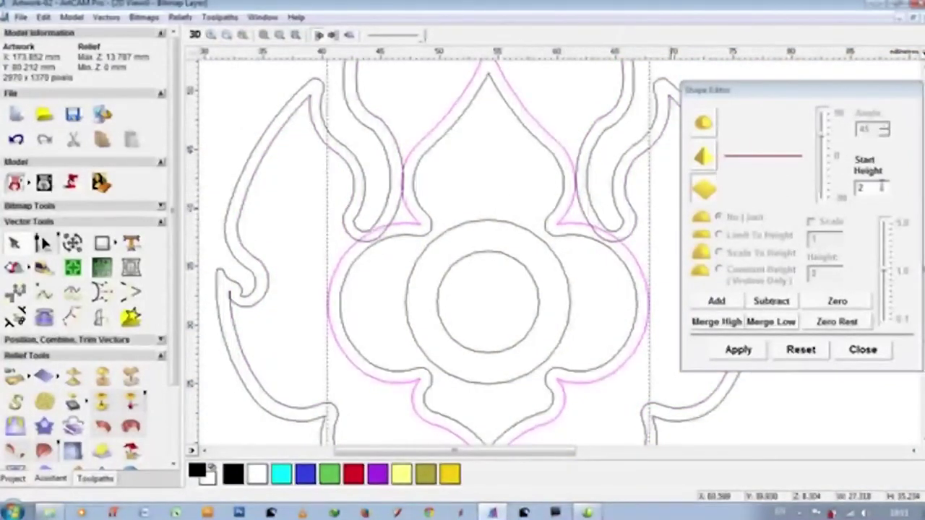
Edit the start height and keep only the outer quatrefoil outline selected
{"action": "double_click", "coordinate": [847, 187]}
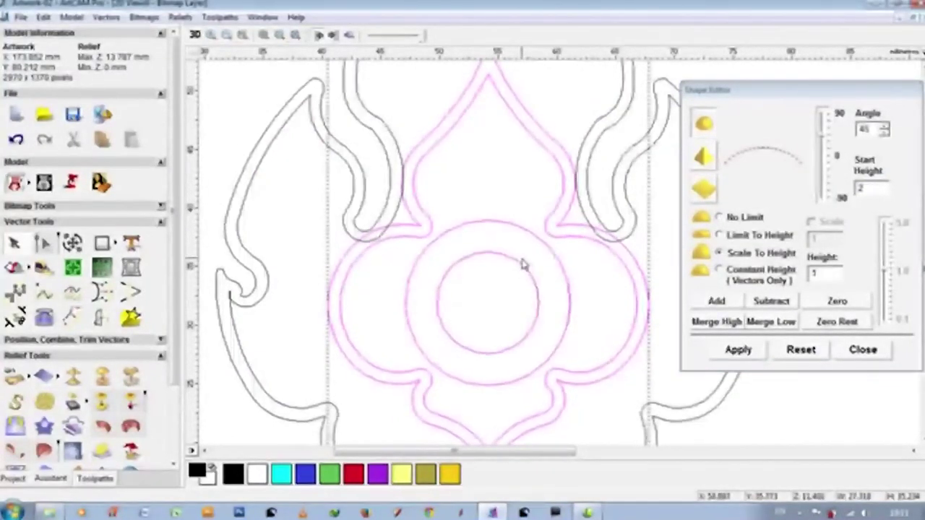
{"action": "scroll", "coordinate": [646, 303], "scroll_direction": "down", "scroll_amount": 1}
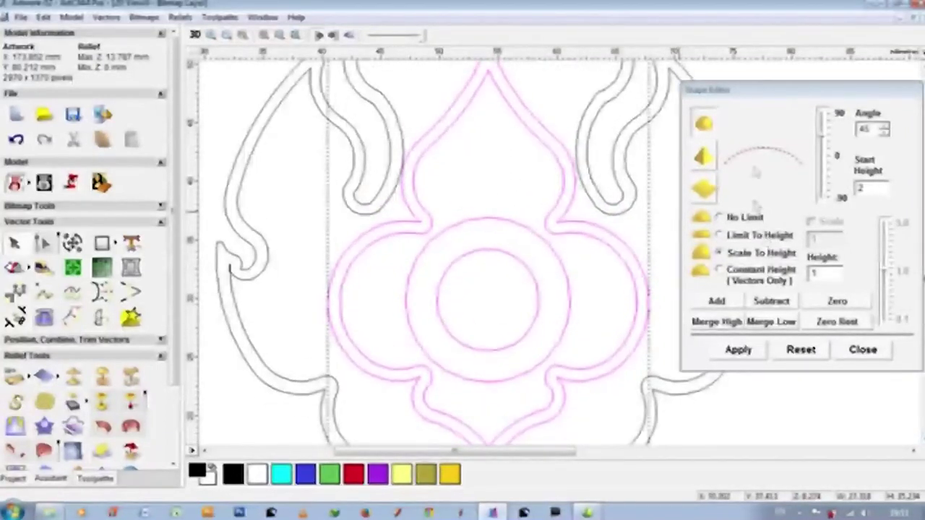
{"action": "left_click", "coordinate": [578, 206]}
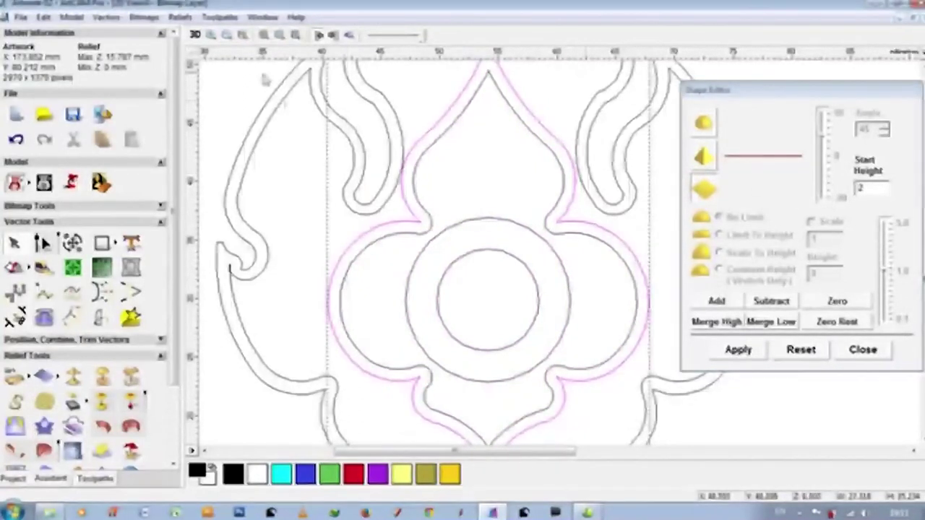
{"action": "left_click", "coordinate": [195, 35]}
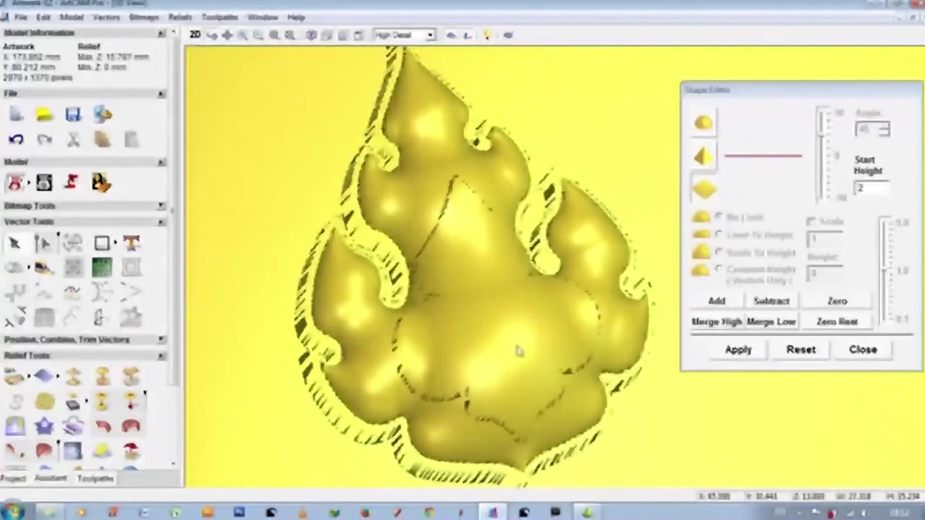
{"action": "left_click", "coordinate": [195, 35]}
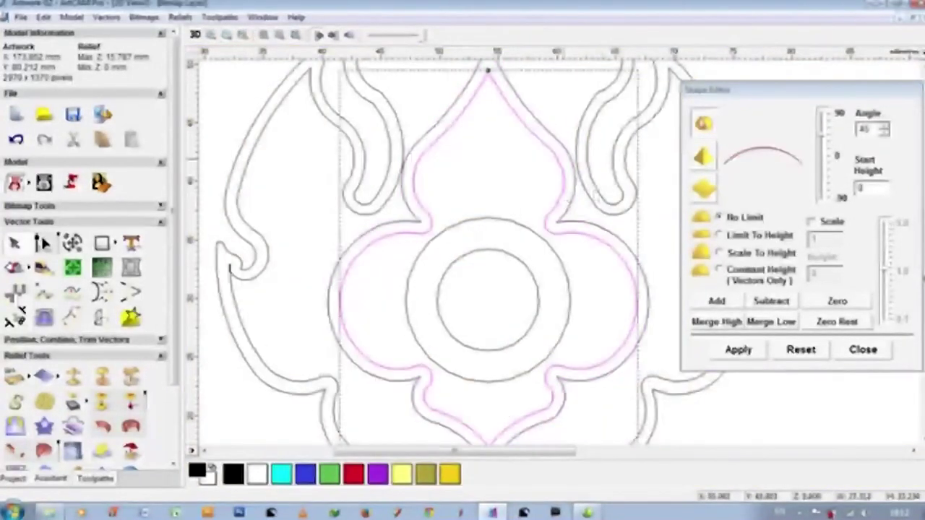
Raise the quatrefoil as a rounded 45° dome, lifting the relief maximum to 18.932 mm
{"action": "left_click", "coordinate": [716, 302]}
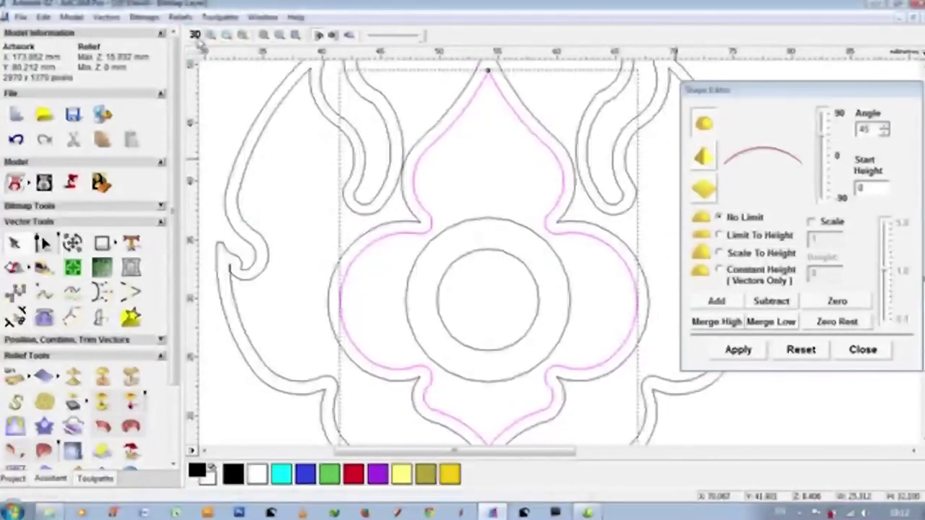
{"action": "left_click", "coordinate": [195, 35]}
{"action": "mouse_move", "coordinate": [496, 302]}
{"action": "left_mouse_down"}
{"action": "mouse_move", "coordinate": [543, 213]}
{"action": "mouse_move", "coordinate": [439, 305]}
{"action": "left_mouse_up"}
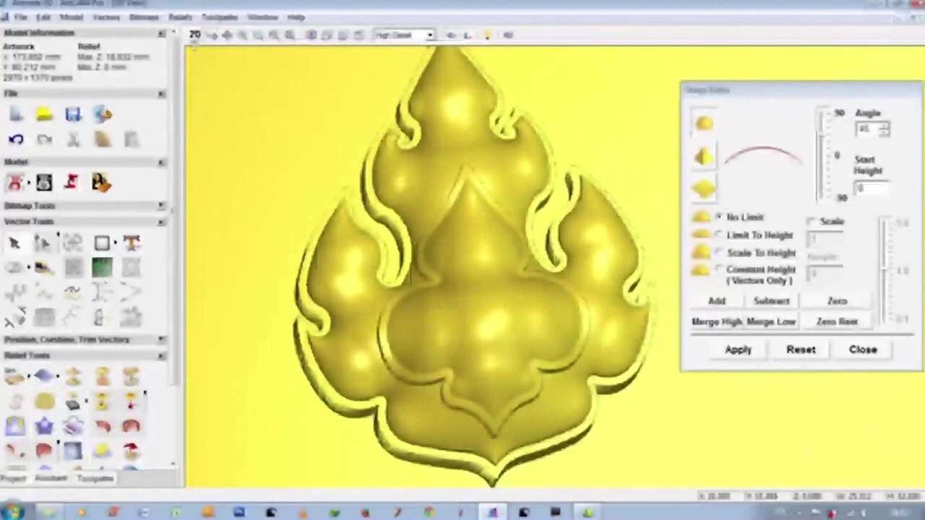
{"action": "key", "text": "F2"}
{"action": "left_click", "coordinate": [537, 288]}
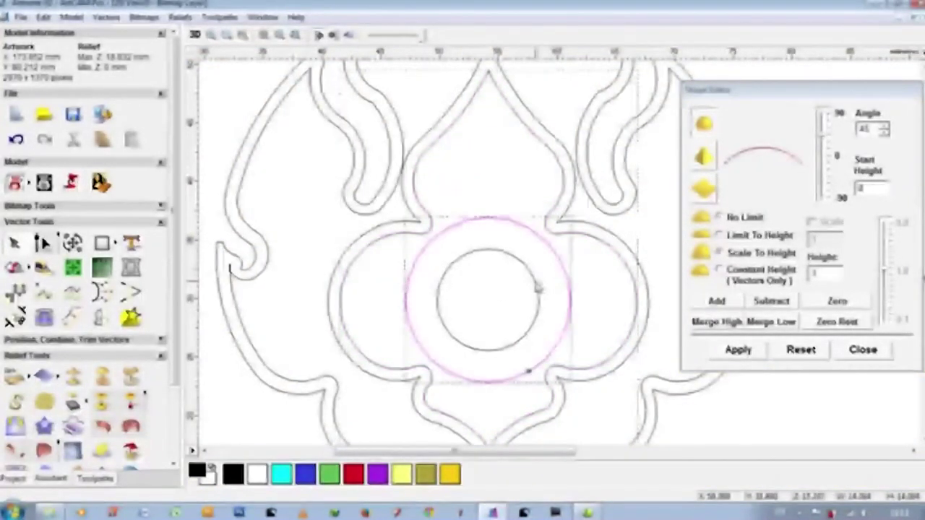
Select both centre circles, add a No Limit ring shape, view it in 3D, then undo it
{"action": "left_click", "coordinate": [527, 327], "text": "shift"}
{"action": "left_click", "coordinate": [721, 219]}
{"action": "double_click", "coordinate": [860, 188]}
{"action": "type", "text": "10"}
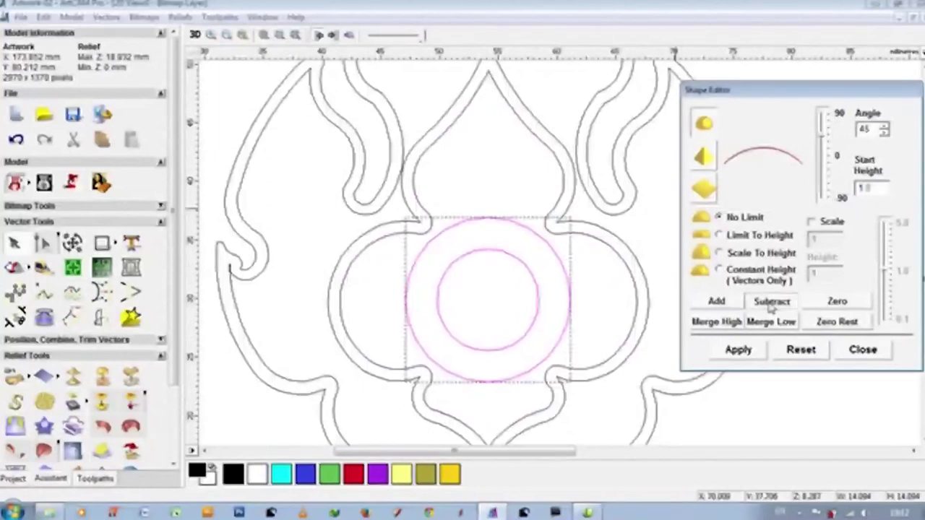
{"action": "left_click", "coordinate": [717, 302]}
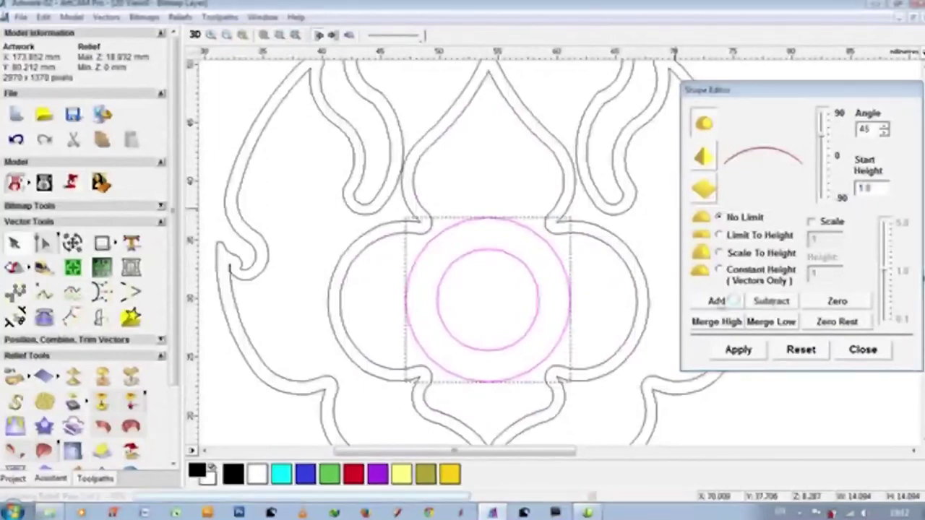
{"action": "key", "text": "F3"}
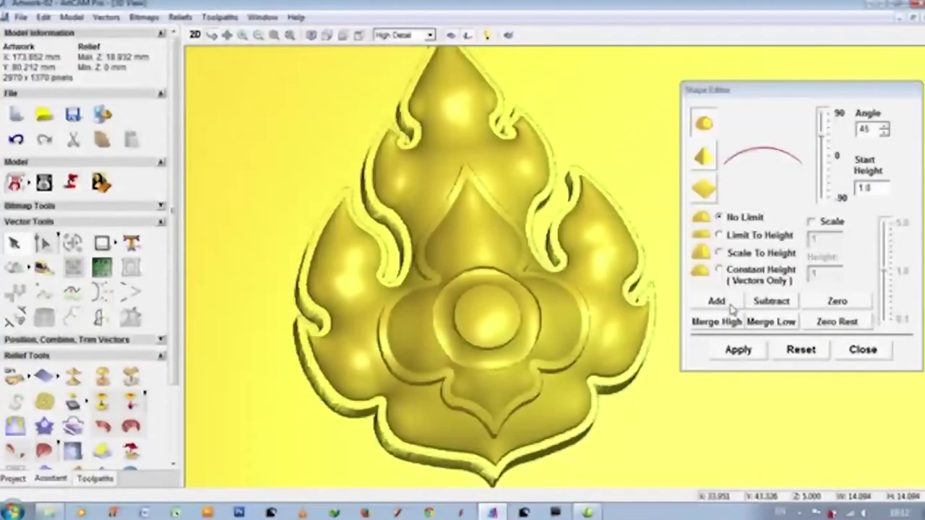
{"action": "left_click", "coordinate": [732, 308]}
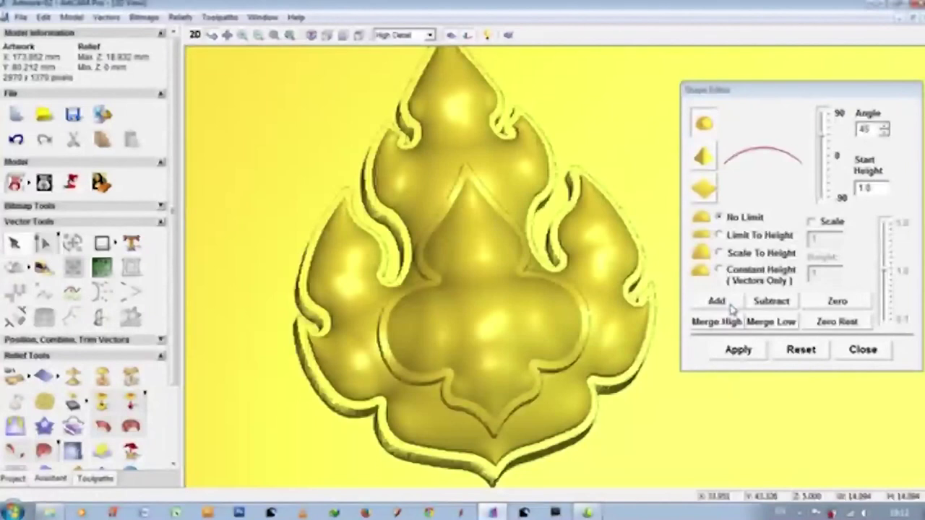
Add the ring boss at start height 10.0, inspect it, then remove it again
{"action": "double_click", "coordinate": [864, 188]}
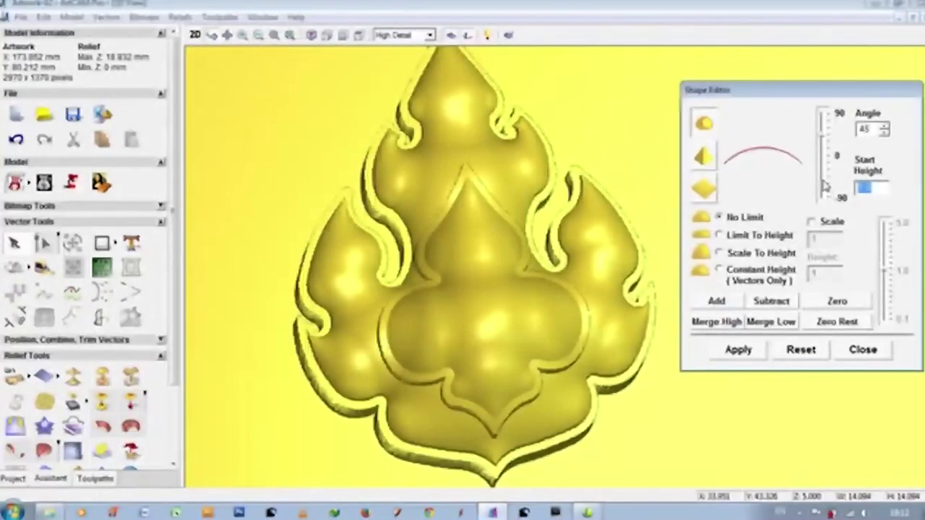
{"action": "type", "text": "10"}
{"action": "left_click", "coordinate": [717, 308]}
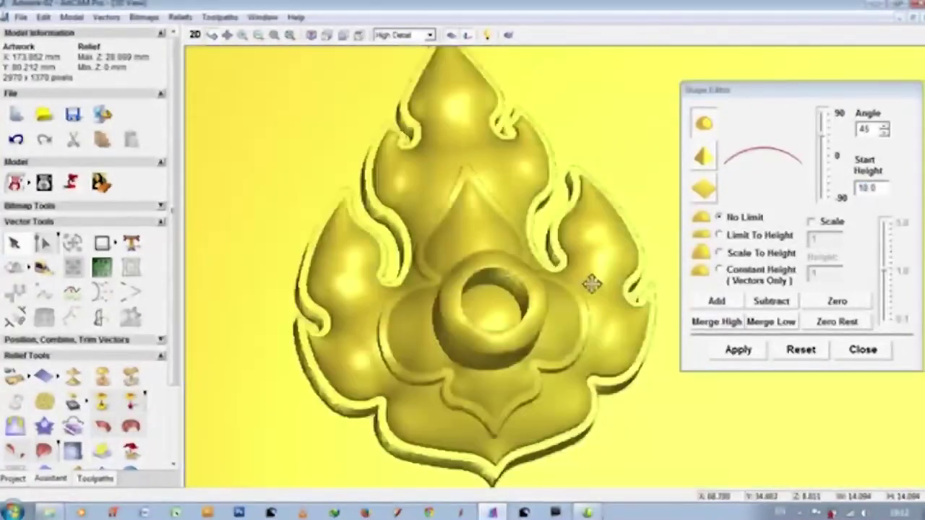
{"action": "mouse_move", "coordinate": [499, 330]}
{"action": "left_mouse_down"}
{"action": "mouse_move", "coordinate": [552, 265]}
{"action": "mouse_move", "coordinate": [583, 290]}
{"action": "mouse_move", "coordinate": [349, 273]}
{"action": "mouse_move", "coordinate": [354, 181]}
{"action": "left_mouse_up"}
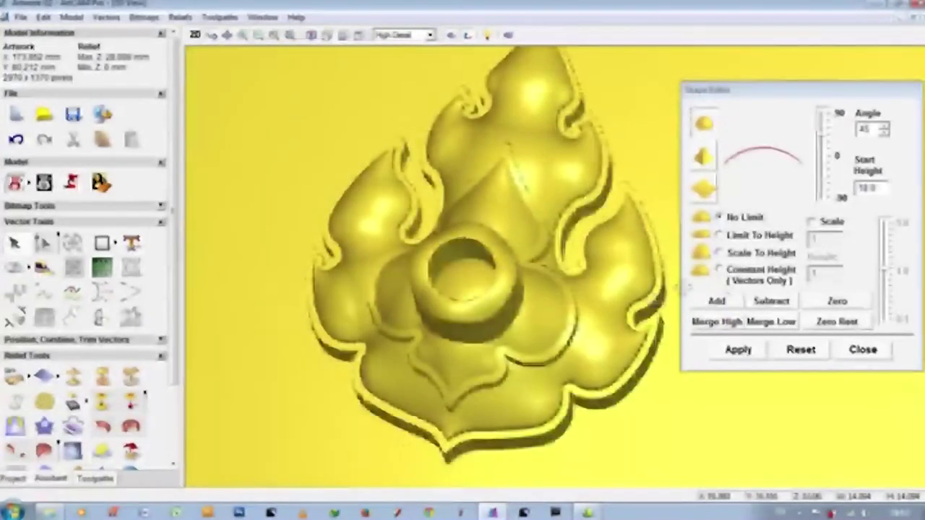
{"action": "left_click", "coordinate": [719, 323]}
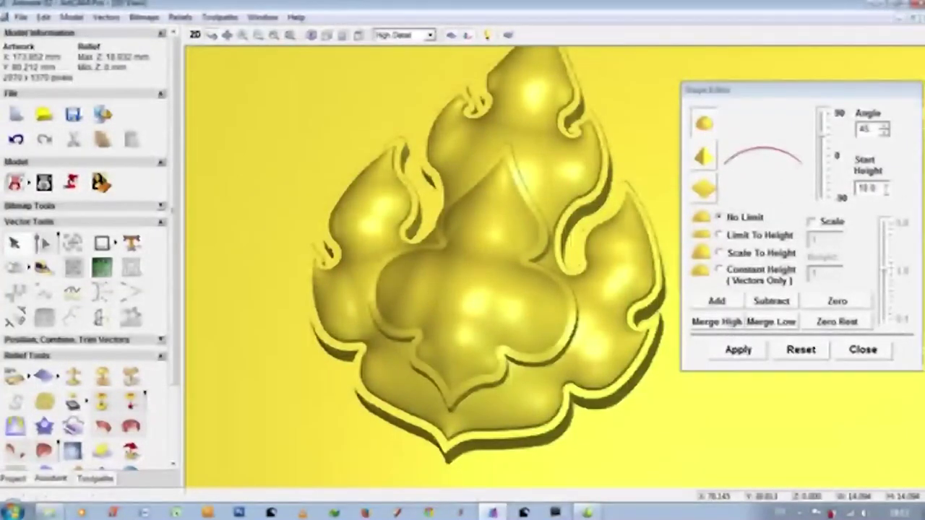
Merge High the ring at start height 20.0, inspect it, and undo the too-tall result
{"action": "double_click", "coordinate": [871, 188]}
{"action": "type", "text": "20"}
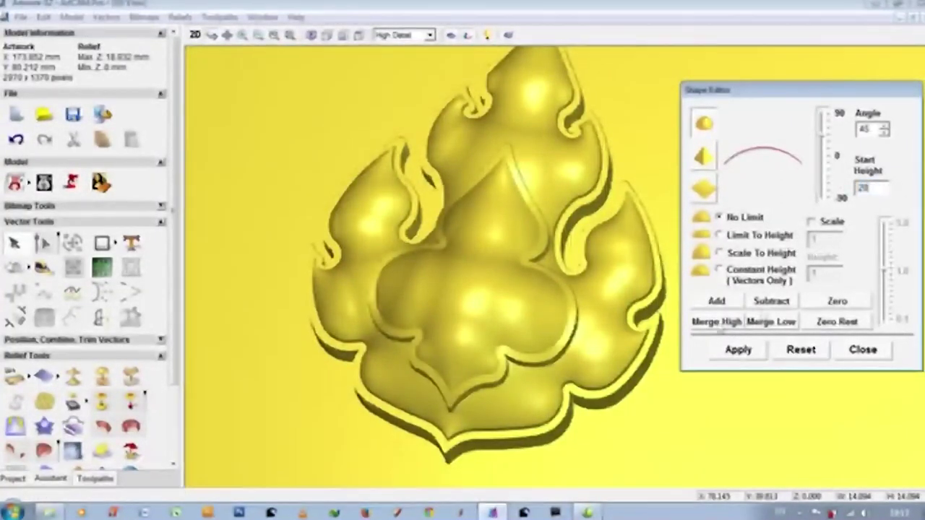
{"action": "left_click", "coordinate": [719, 323]}
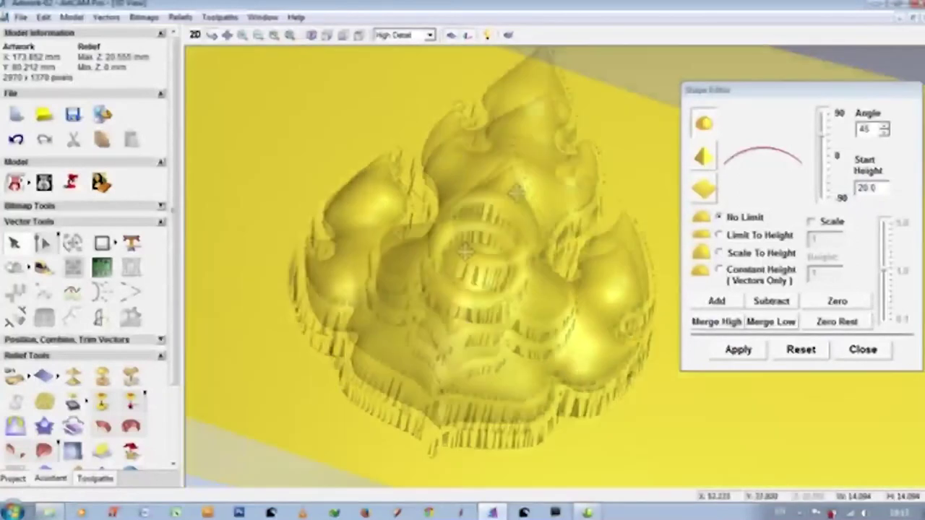
{"action": "mouse_move", "coordinate": [465, 250]}
{"action": "left_mouse_down"}
{"action": "mouse_move", "coordinate": [485, 295]}
{"action": "mouse_move", "coordinate": [626, 285]}
{"action": "left_mouse_up"}
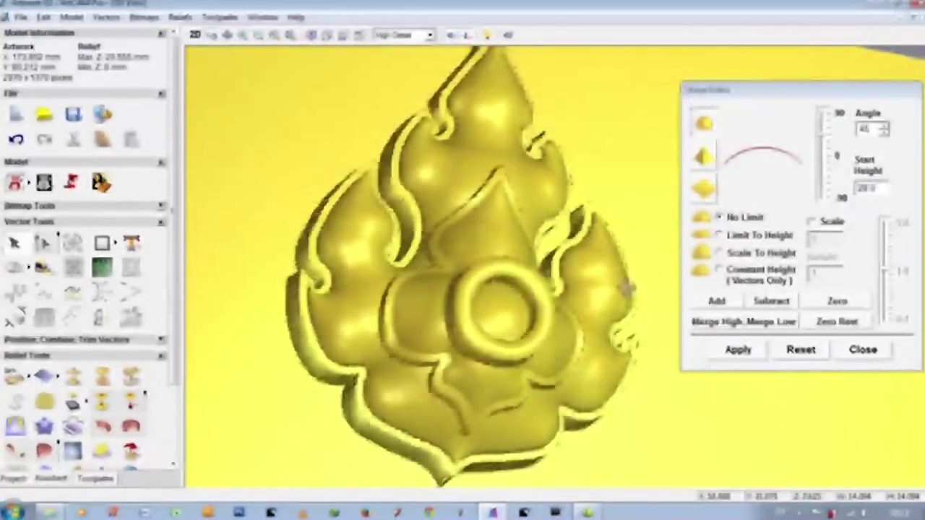
{"action": "key", "text": "ctrl+z"}
Merge the ring boss at start height 5.0, then 10.0, check it in 3D, and close the Shape Editor
{"action": "double_click", "coordinate": [863, 188]}
{"action": "type", "text": "5.0"}
{"action": "left_click", "coordinate": [705, 321]}
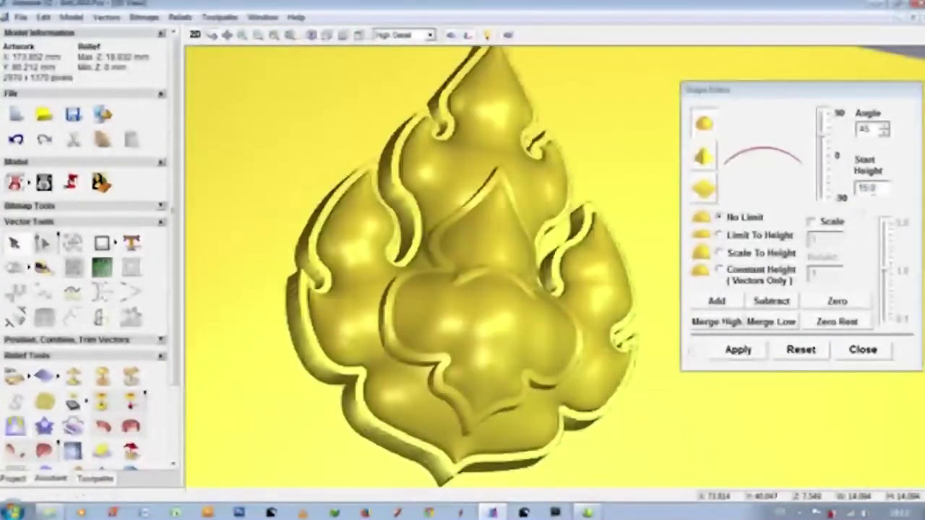
{"action": "double_click", "coordinate": [866, 188]}
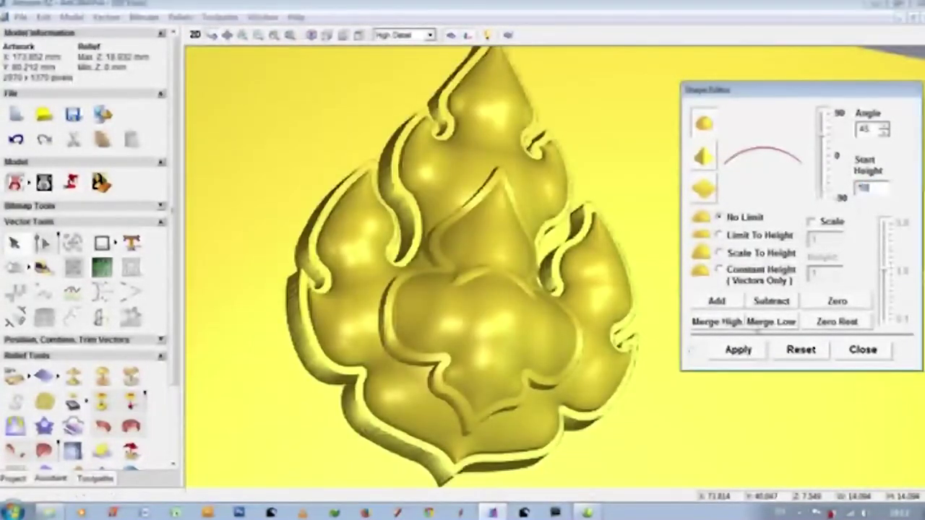
{"action": "left_click", "coordinate": [715, 322]}
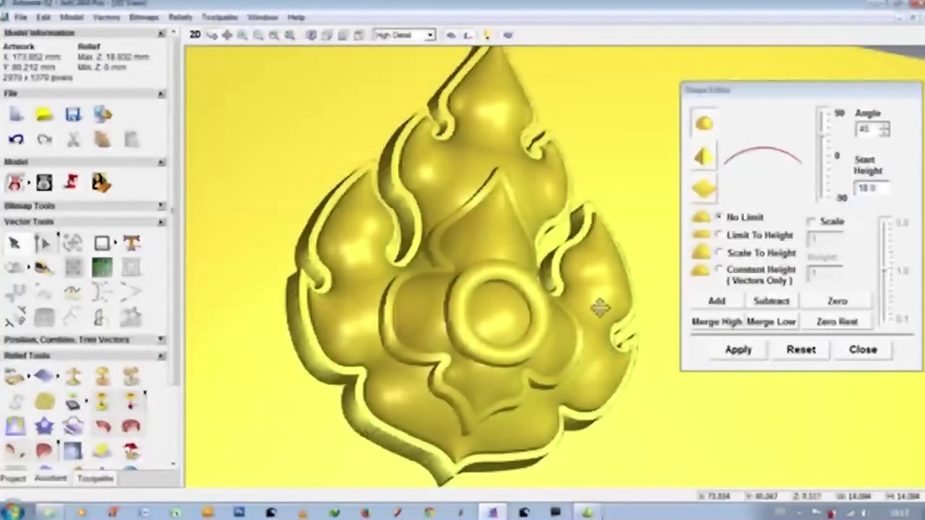
{"action": "mouse_move", "coordinate": [509, 233]}
{"action": "left_mouse_down"}
{"action": "mouse_move", "coordinate": [310, 244]}
{"action": "mouse_move", "coordinate": [519, 269]}
{"action": "mouse_move", "coordinate": [577, 264]}
{"action": "left_mouse_up"}
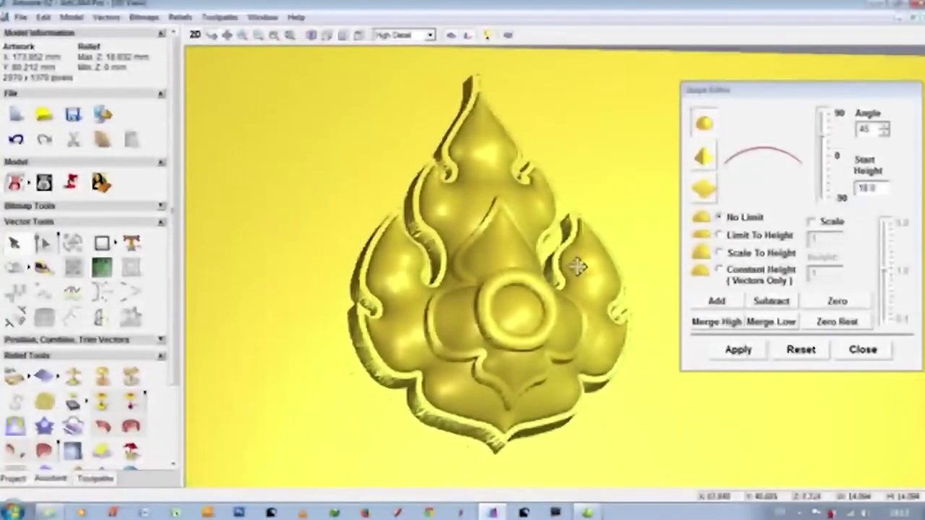
{"action": "left_click", "coordinate": [863, 349]}
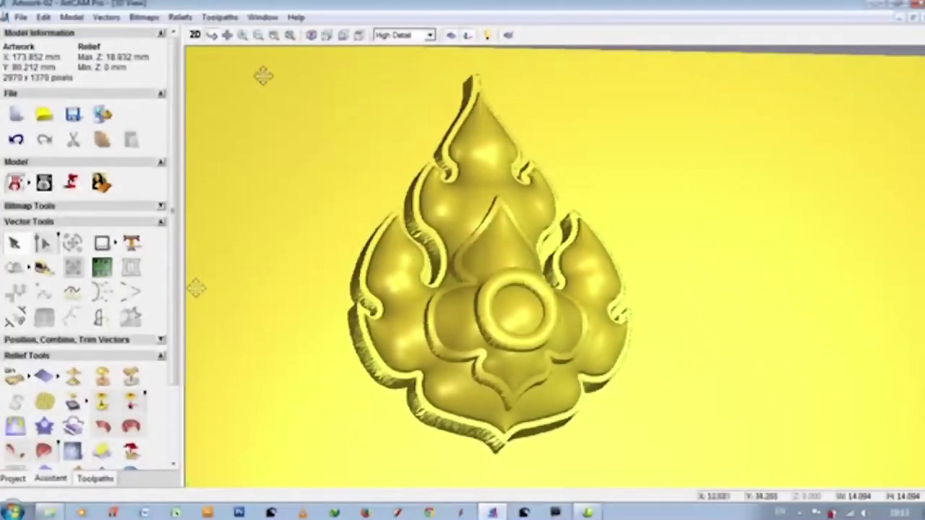
{"action": "left_click", "coordinate": [363, 38]}
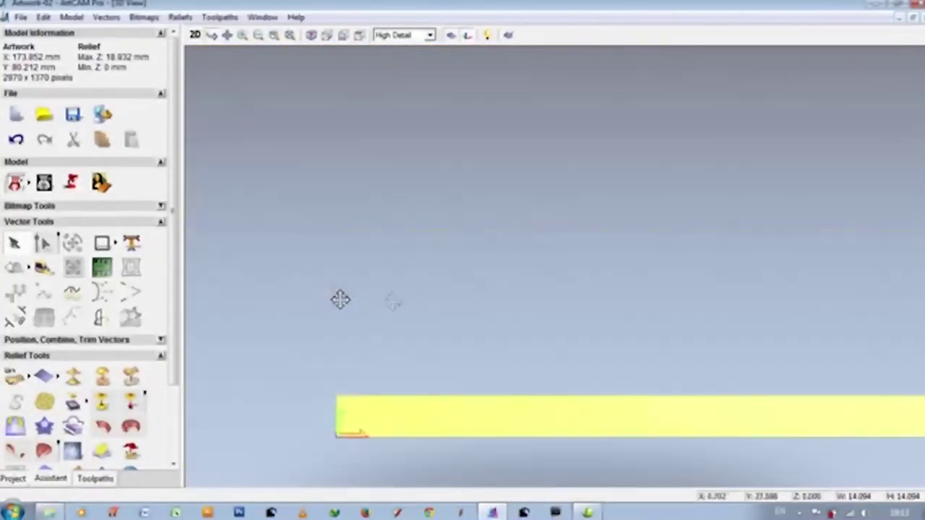
{"action": "key", "text": "5"}
{"action": "left_click", "coordinate": [226, 35]}
{"action": "left_click_drag", "start_coordinate": [595, 241], "coordinate": [569, 265]}
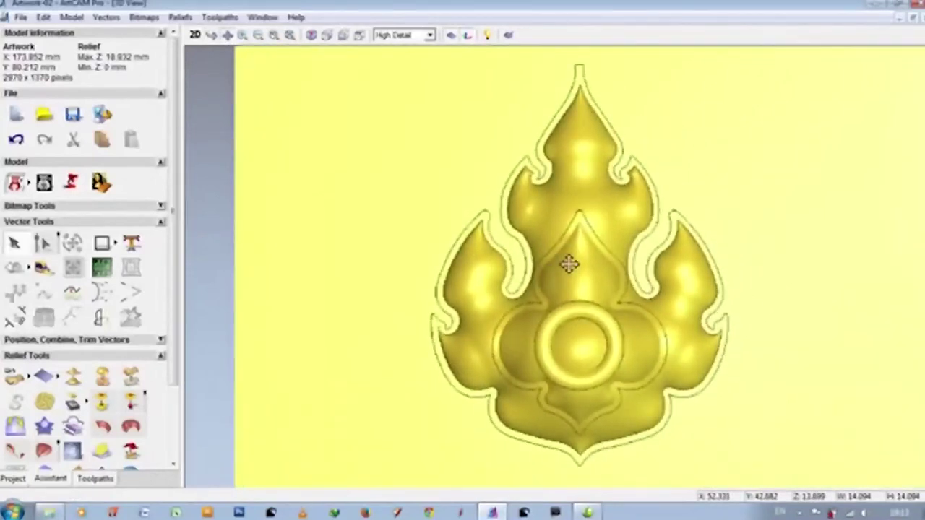